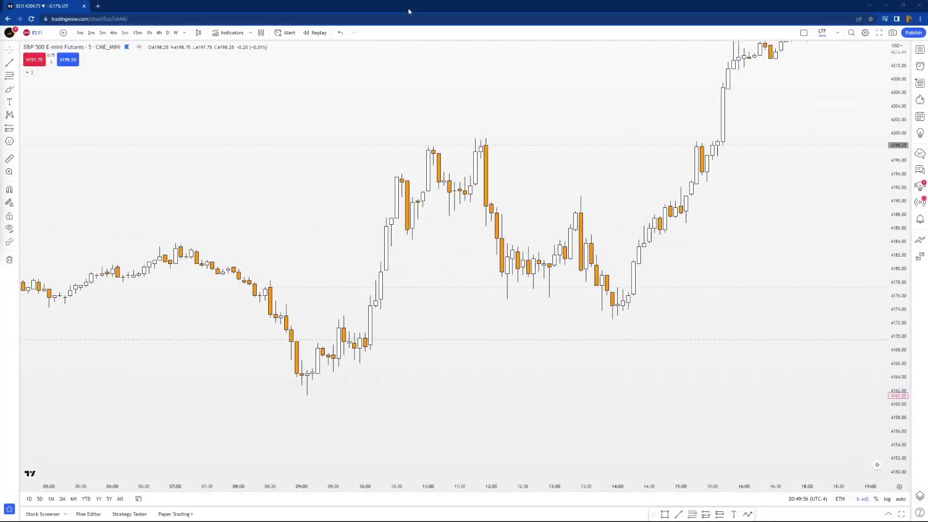
Colour TradingView's rising candle bodies purple and falling candle bodies yellow
left_click(866, 33)
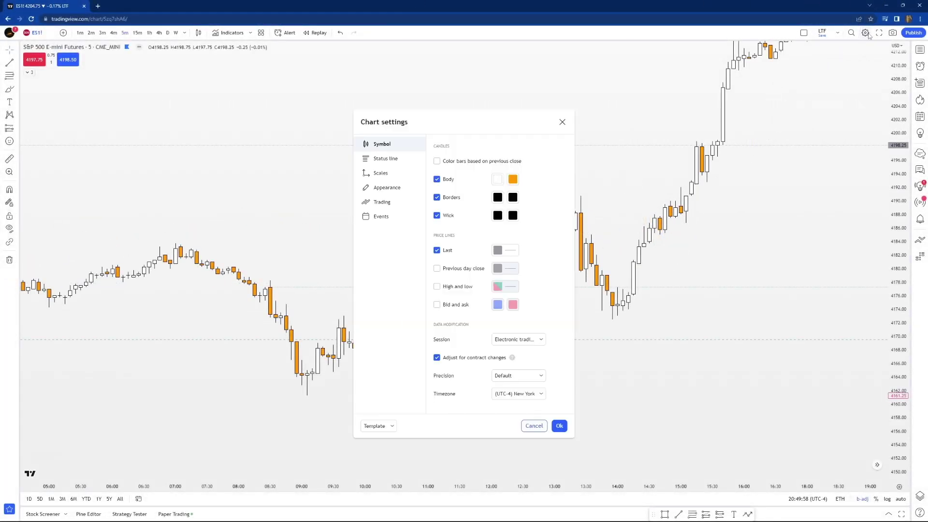
left_click(497, 179)
left_click(554, 202)
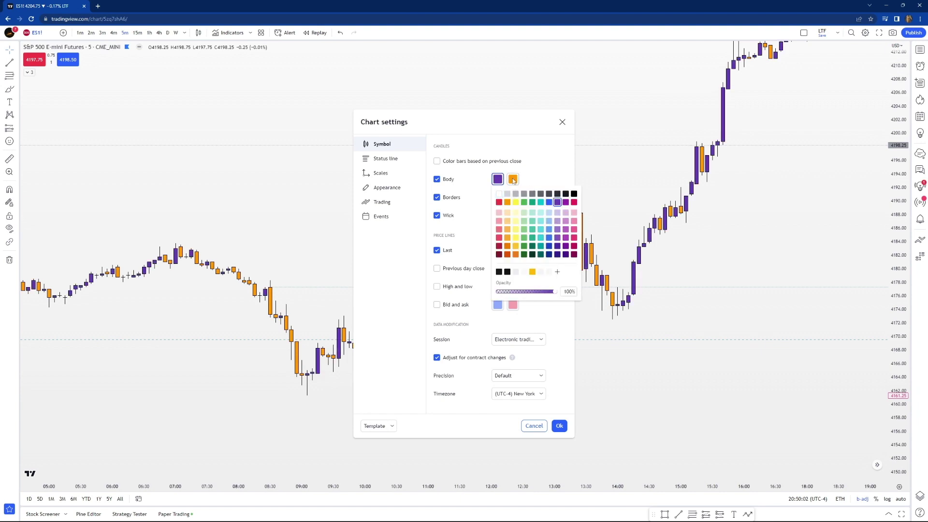
left_click(513, 180)
left_click(531, 238)
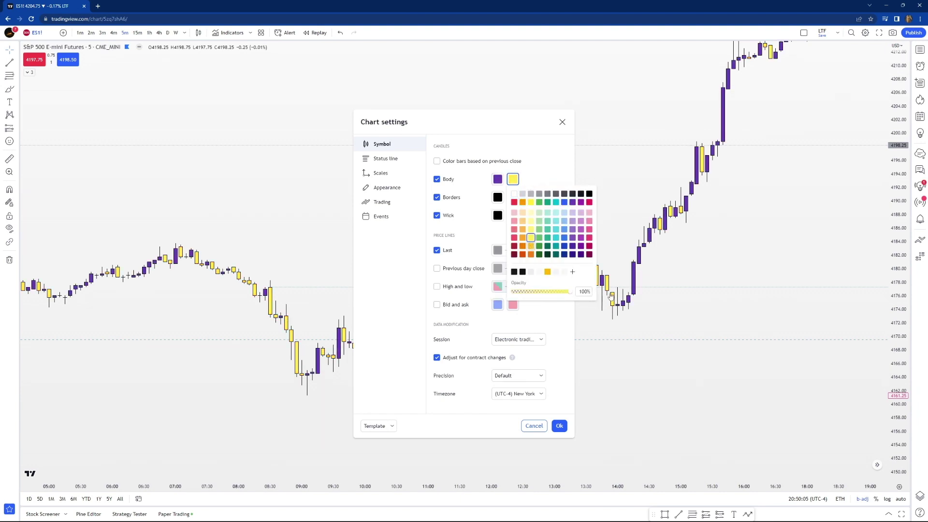
left_click(559, 426)
Place a basketball emoji above the 12:00 candles and enlarge it across much of the chart
left_click(10, 141)
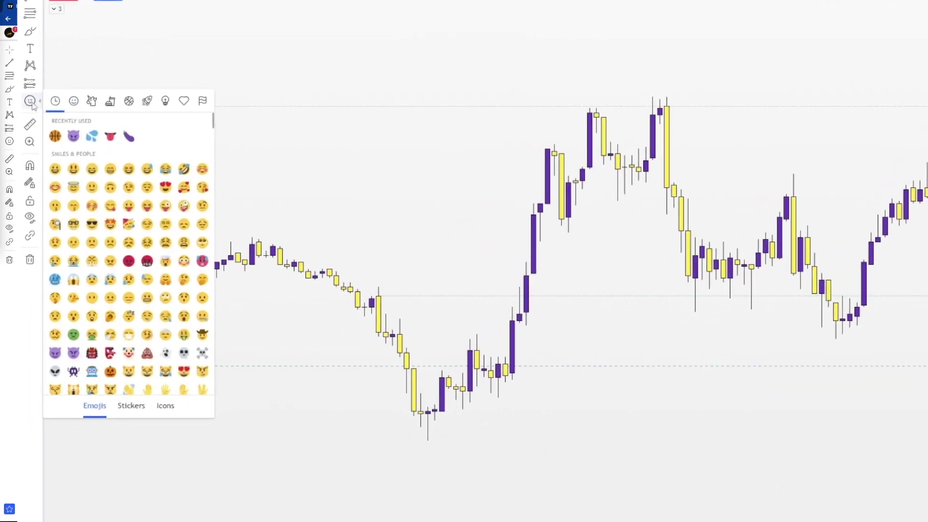
left_click(66, 136)
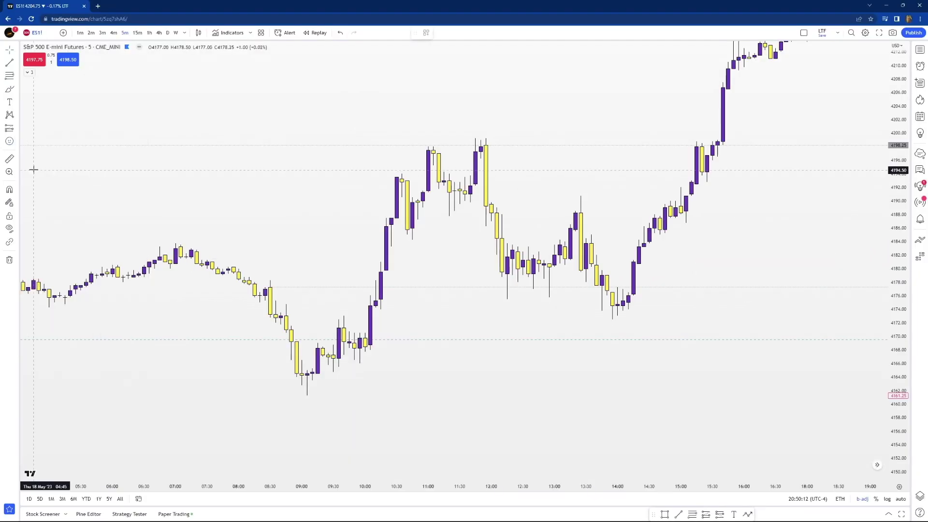
left_click(491, 128)
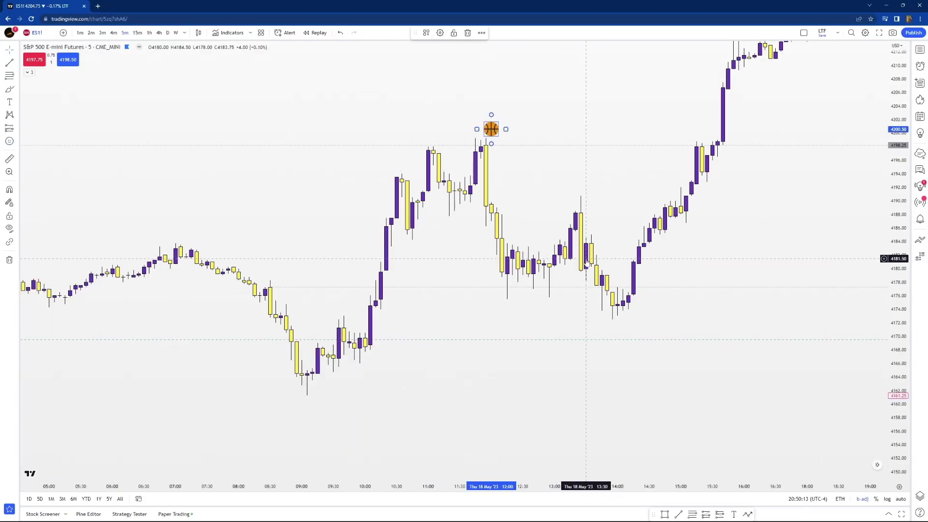
left_click(491, 129)
left_click_drag(498, 136, 757, 344)
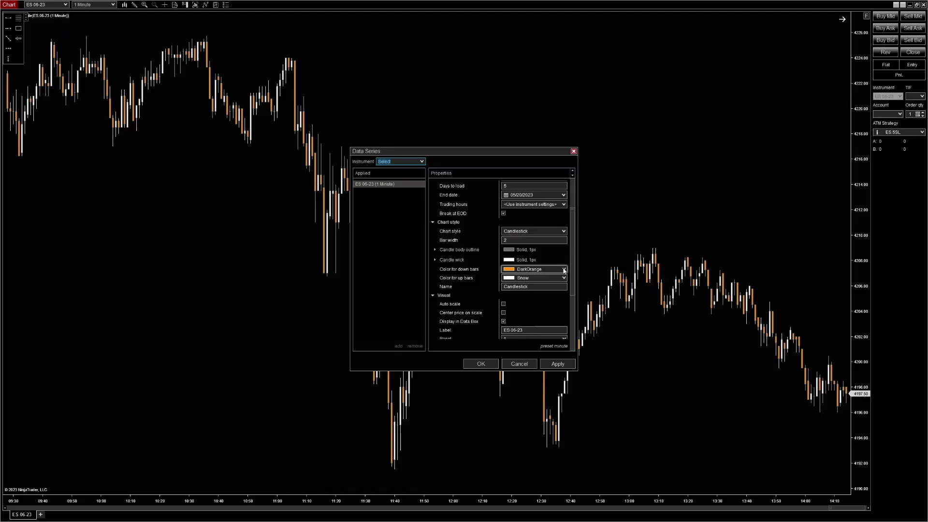
left_click(563, 270)
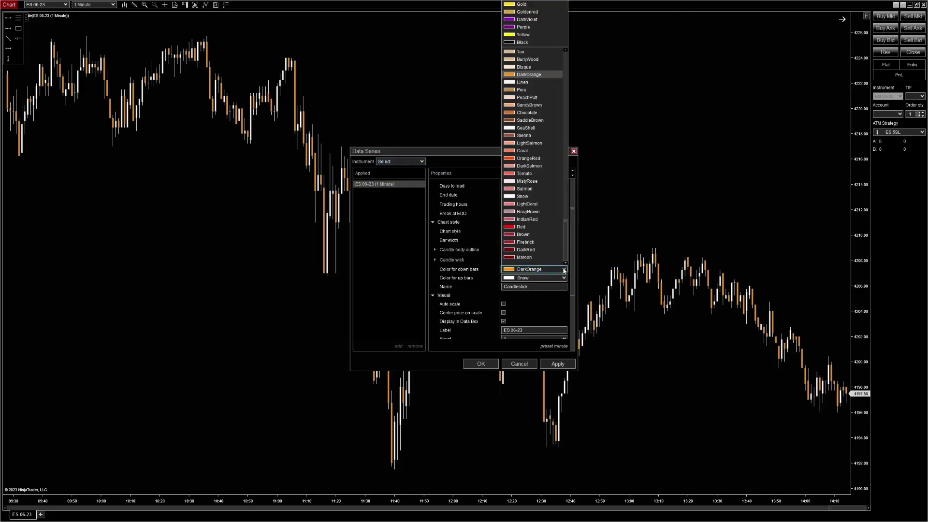
Set the ES 06-23 chart's down bars to Gold and up bars to DarkViolet, then apply and close
left_click(522, 5)
left_click(563, 278)
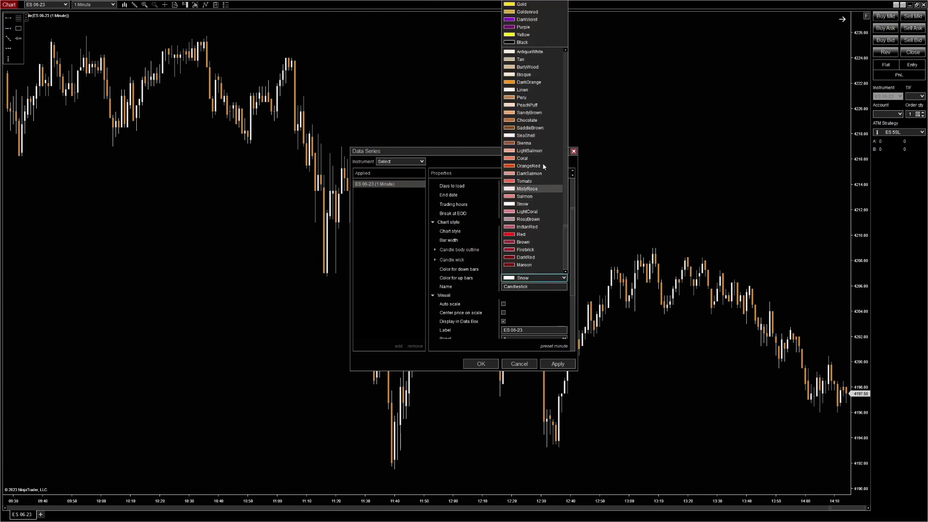
left_click(529, 22)
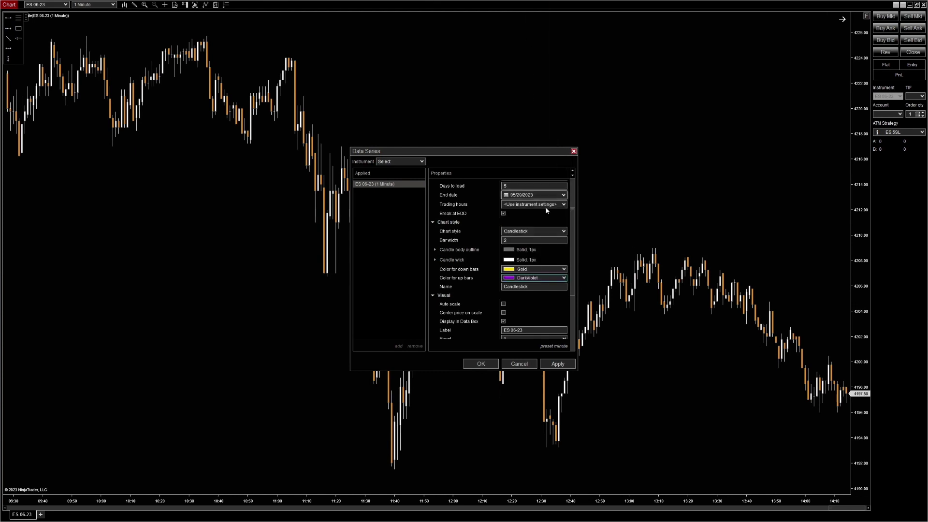
left_click(558, 363)
left_click(481, 364)
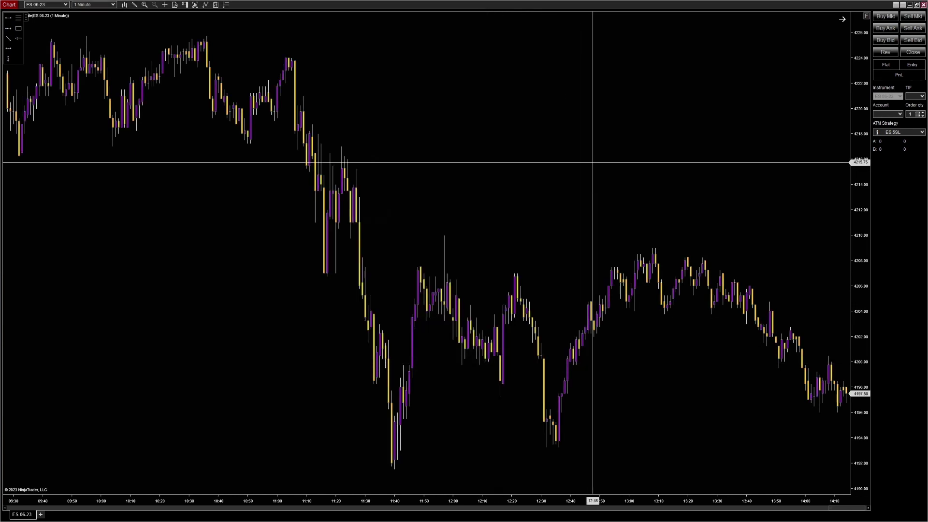
scroll(589, 163, "up", 15)
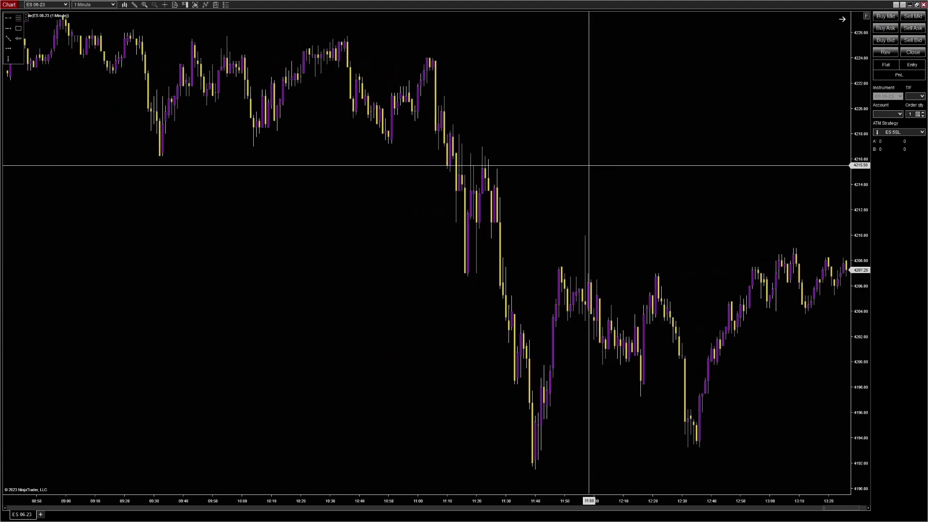
scroll(589, 166, "up", 2)
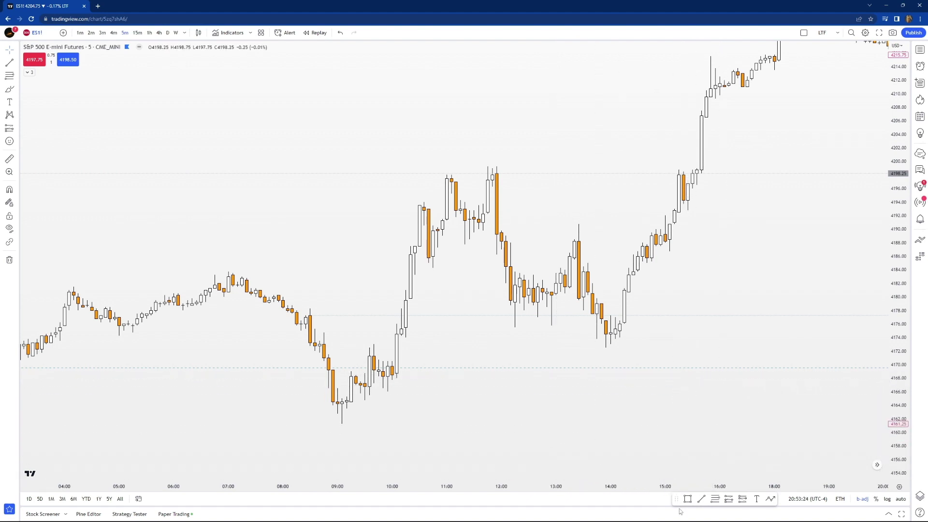
Move the floating favourite drawing toolbar onto the chart and show the Text tool's flyout
left_click_drag(676, 499, 480, 74)
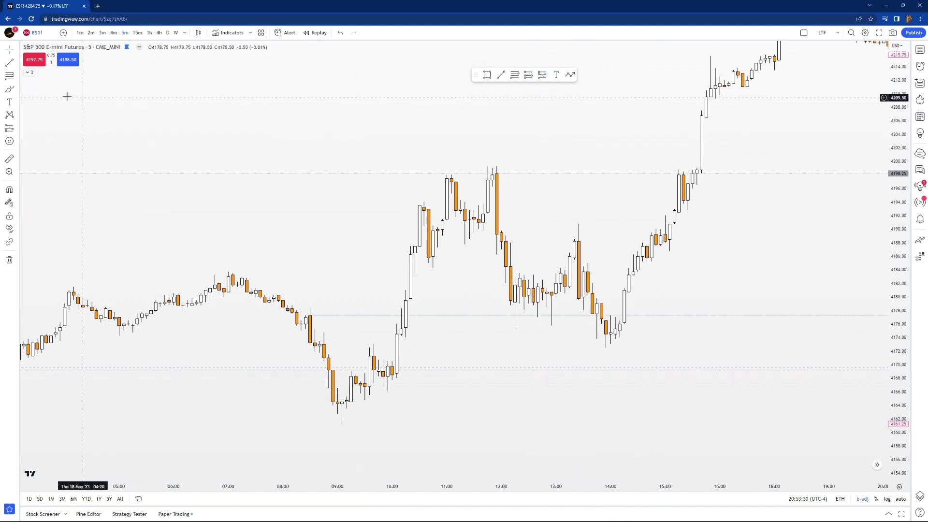
left_click(17, 102)
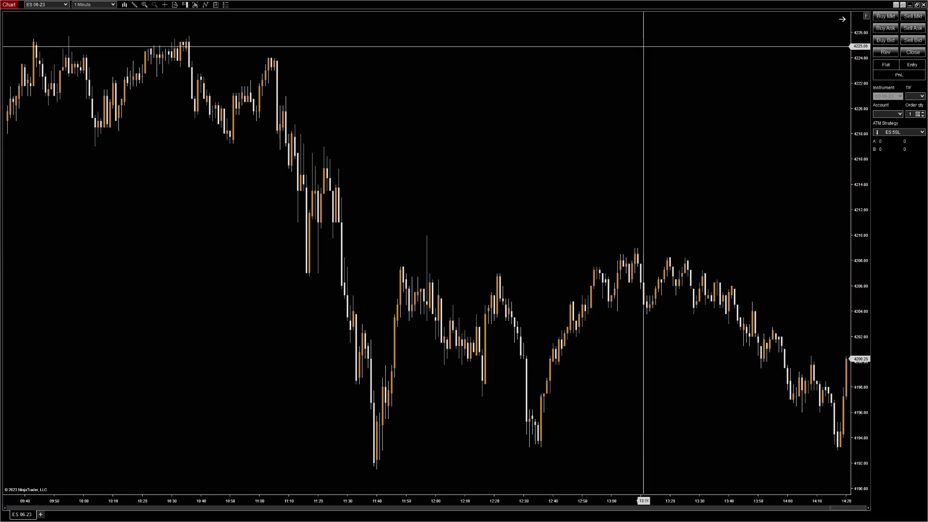
right_click(501, 118)
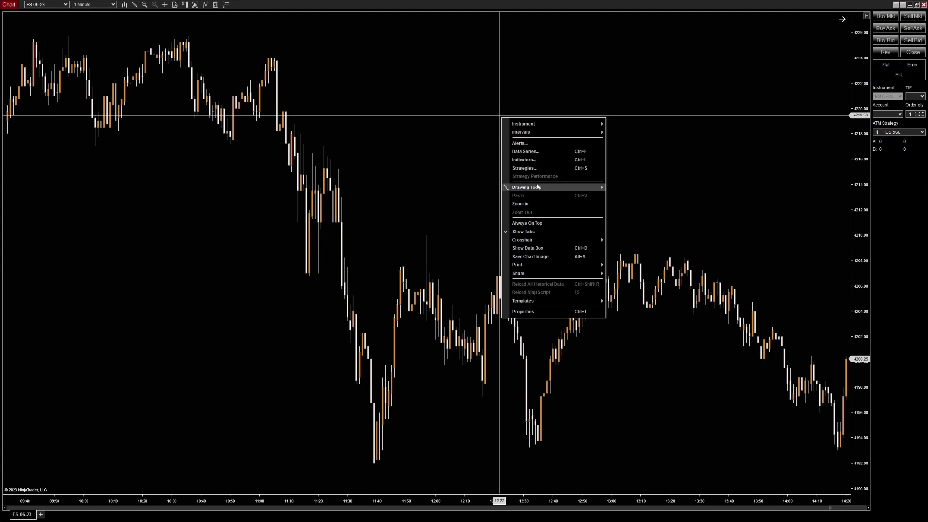
mouse_move(546, 191)
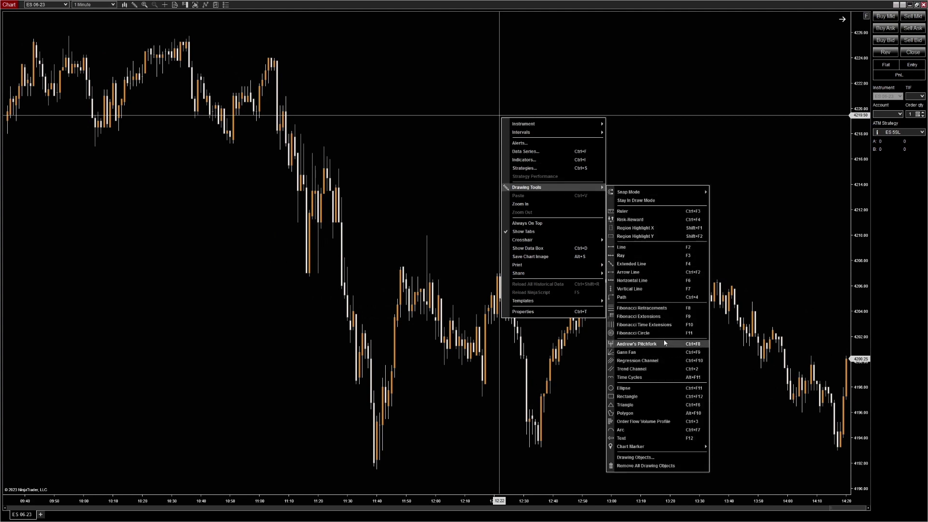
left_click(352, 79)
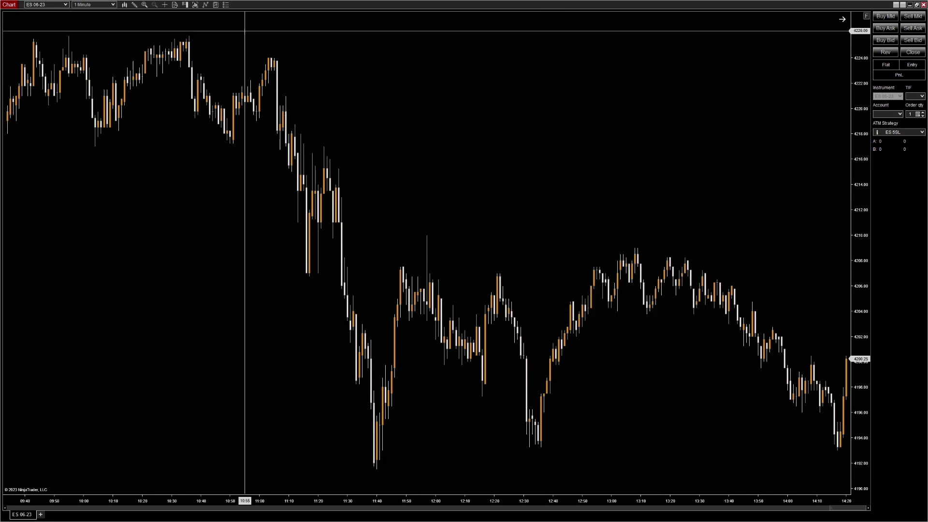
Add the Drawing tool tile indicator to the ES 06-23 chart
left_click(205, 6)
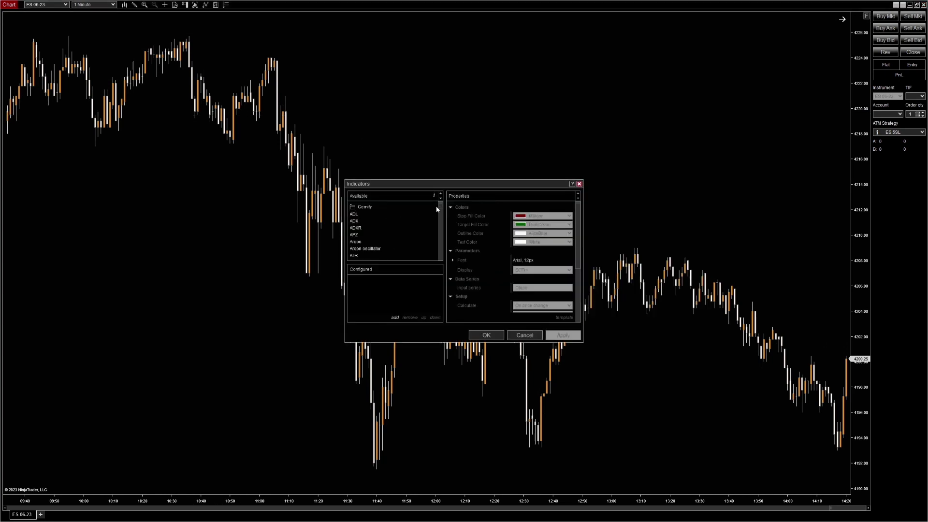
left_click_drag(440, 205, 442, 223)
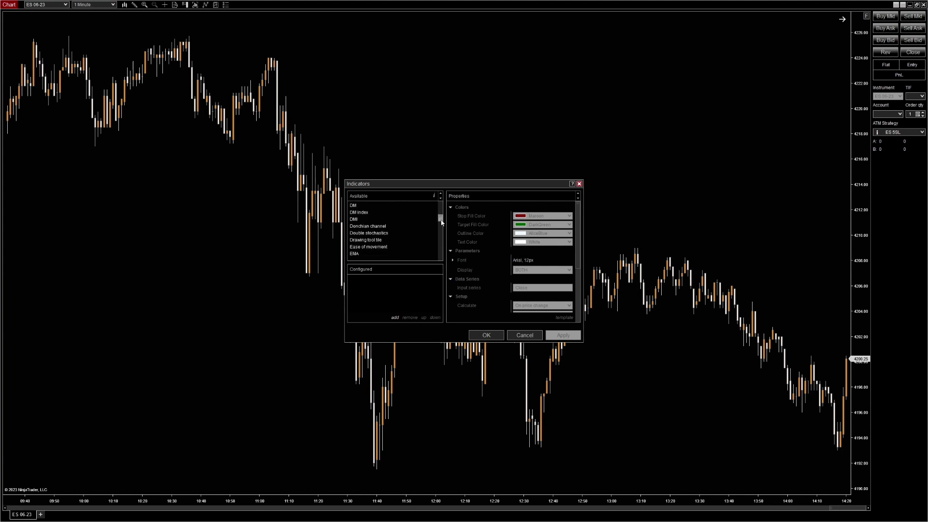
left_click(376, 240)
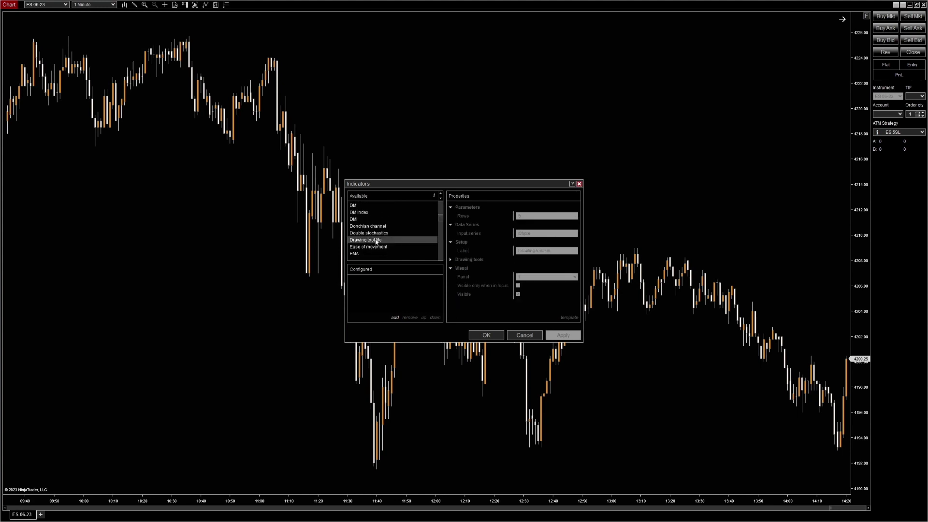
left_click(394, 318)
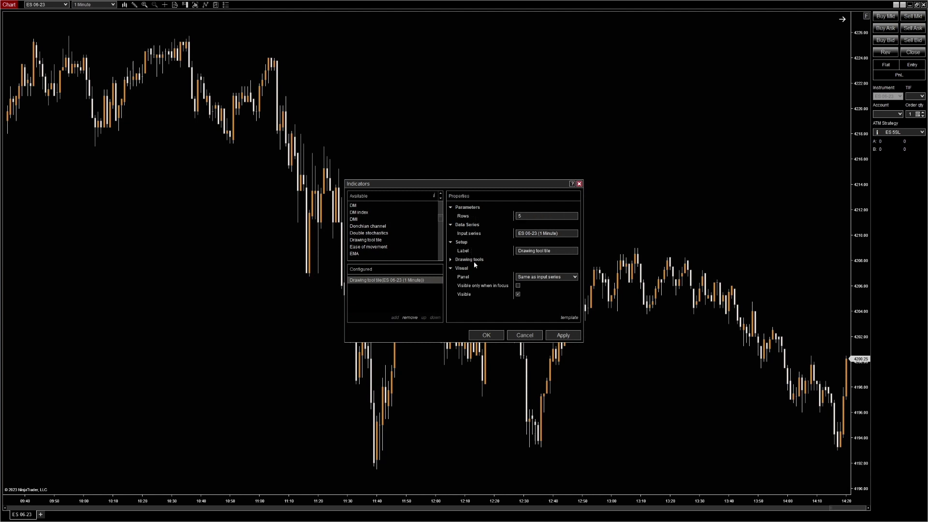
Exclude Fibonacci extensions from the tile's drawing tools and apply the settings
left_click(450, 261)
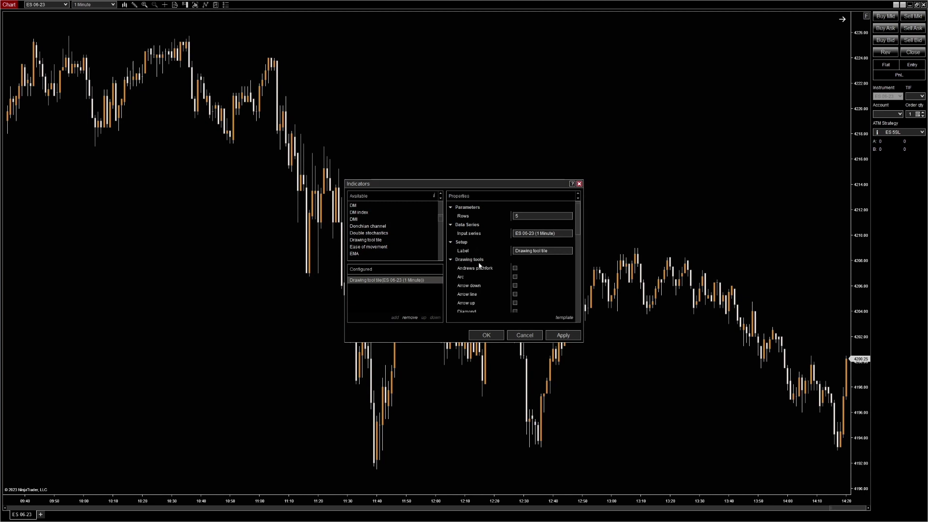
scroll(531, 271, "down", 3)
scroll(512, 259, "down", 2)
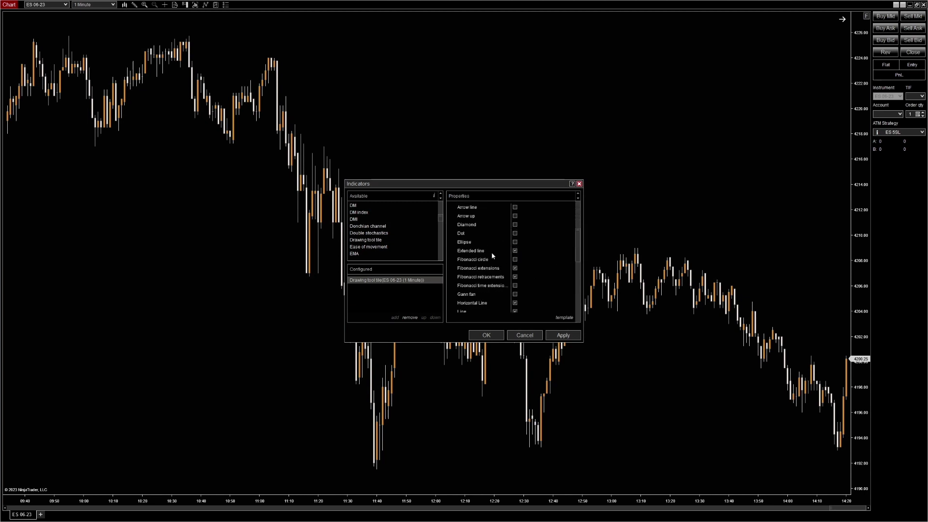
left_click(515, 250)
scroll(498, 256, "down", 2)
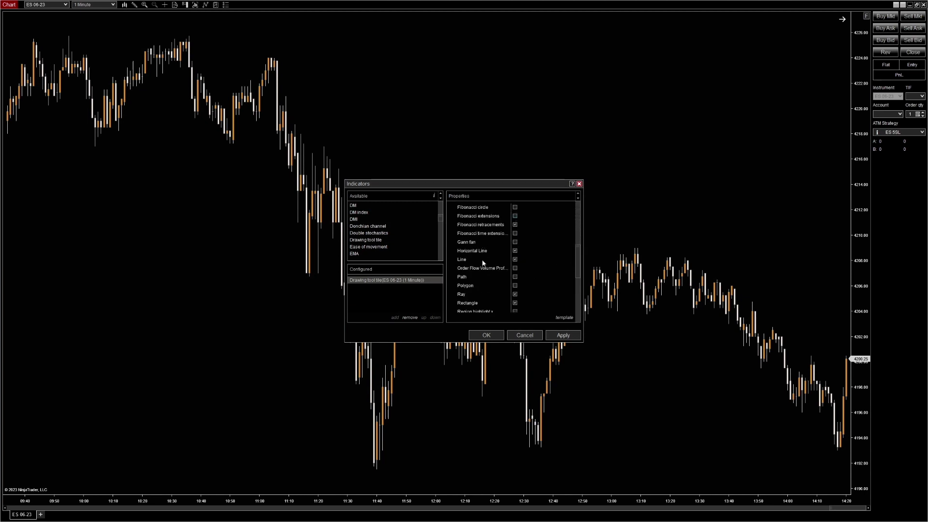
left_click(564, 336)
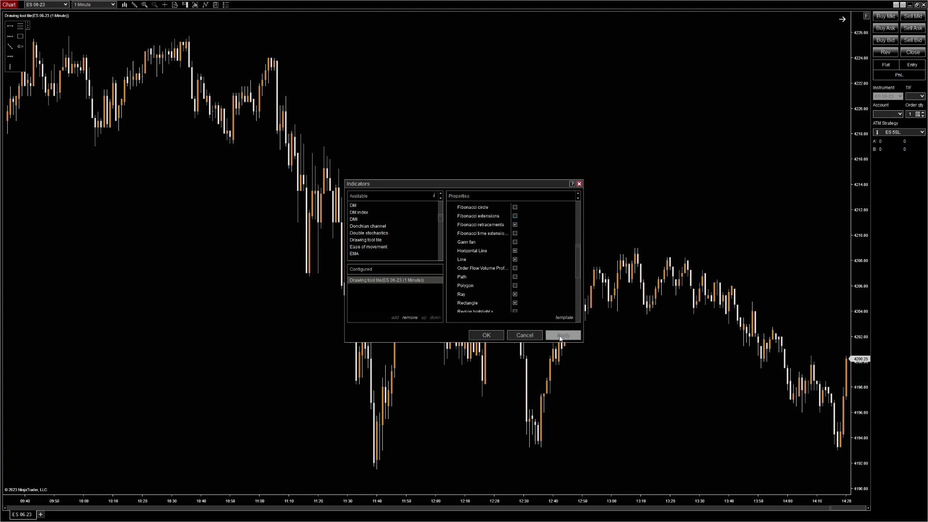
left_click(524, 336)
Move the tool tile to the upper right, then draw a test rectangle over 11:30–12:30 and undo it
mouse_move(25, 25)
left_mouse_down()
mouse_move(27, 242)
mouse_move(54, 303)
mouse_move(28, 419)
mouse_move(631, 443)
mouse_move(828, 429)
mouse_move(845, 451)
mouse_move(834, 285)
mouse_move(792, 61)
left_mouse_up()
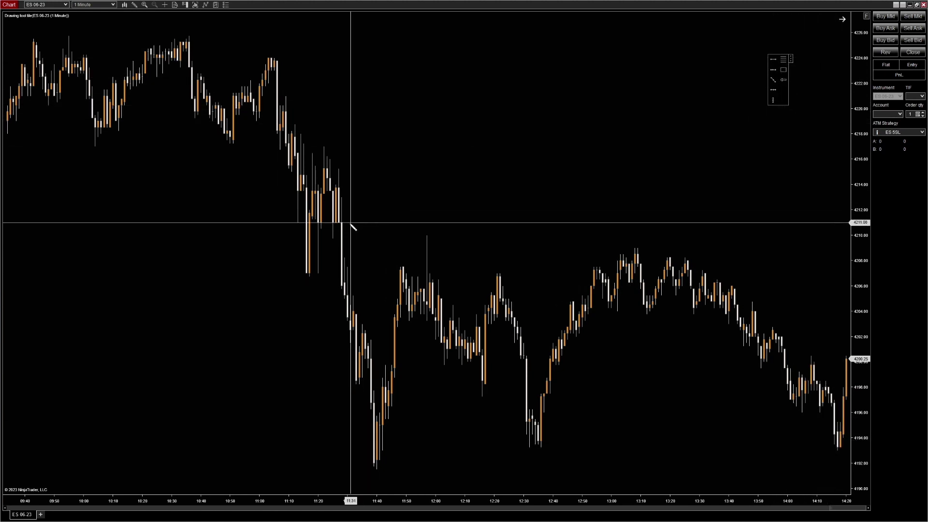
mouse_move(340, 223)
left_mouse_down()
mouse_move(420, 249)
mouse_move(520, 259)
left_mouse_up()
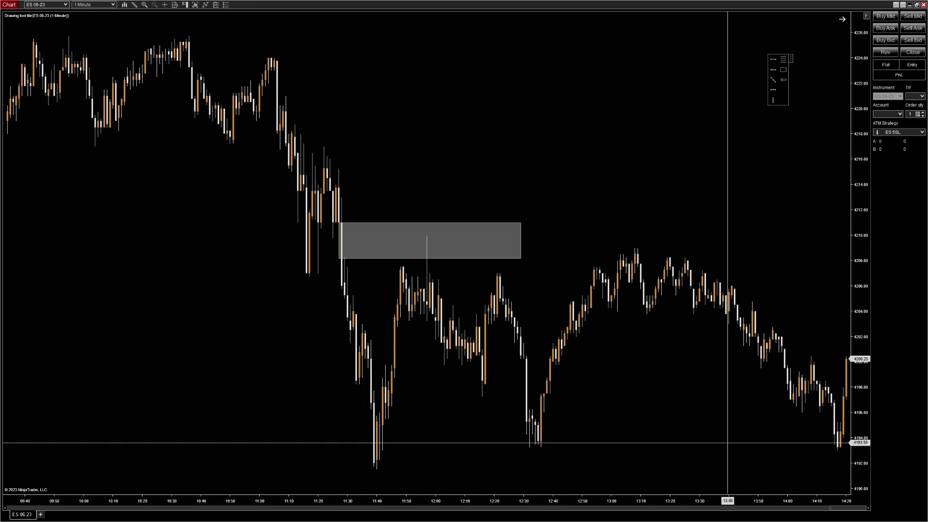
key("ctrl+z")
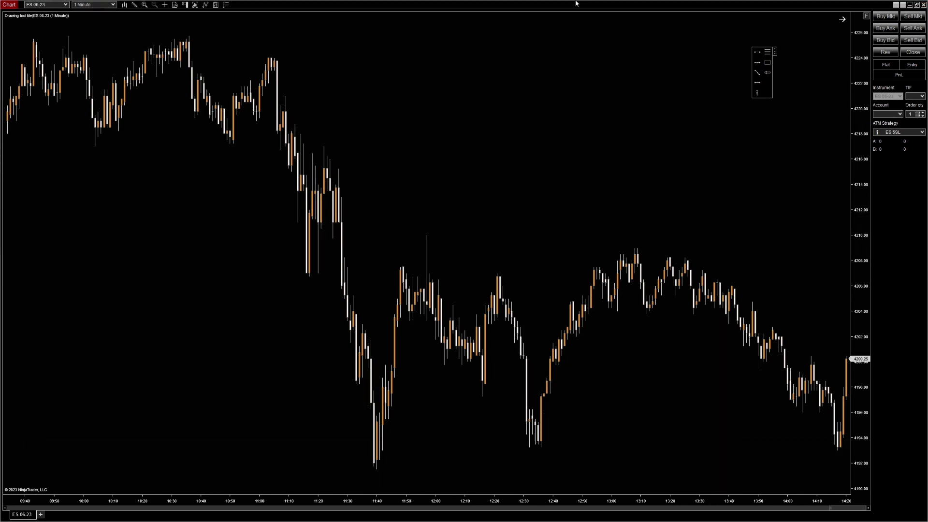
Switch the right price scale to Automatic, apply, then back to Fixed (about 4189.6–4227.6) and apply
right_click(856, 231)
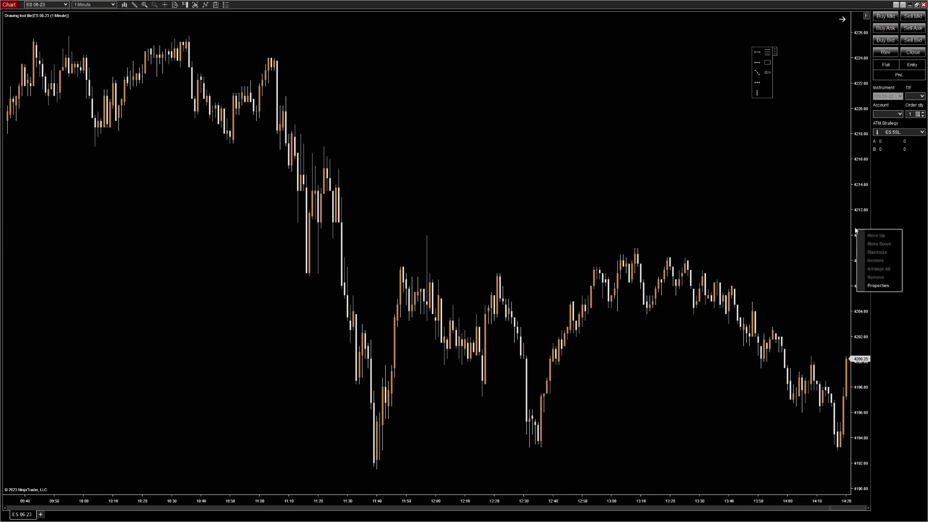
left_click(877, 285)
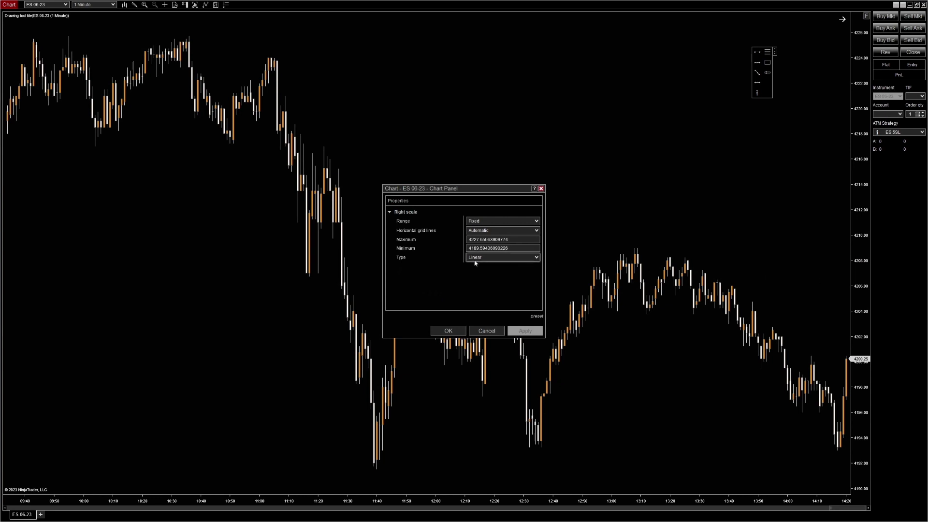
left_click(485, 222)
left_click(486, 231)
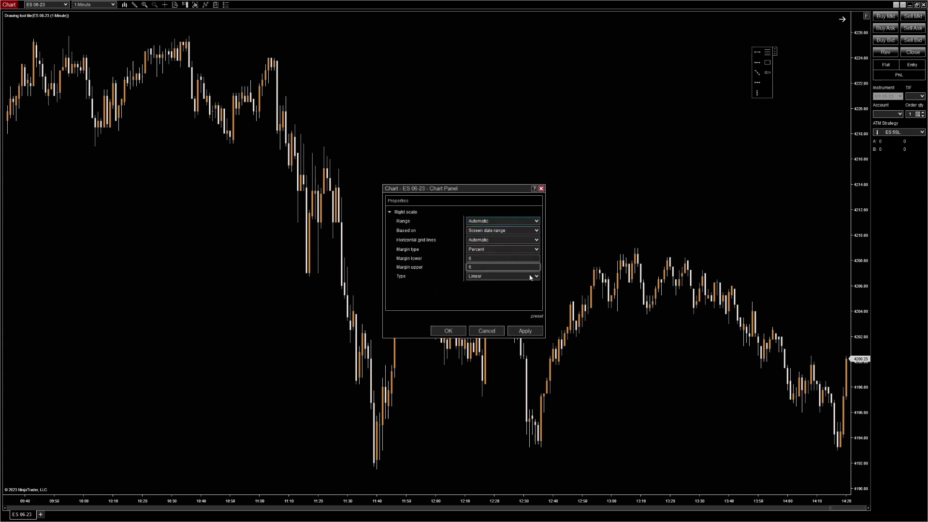
left_click(525, 331)
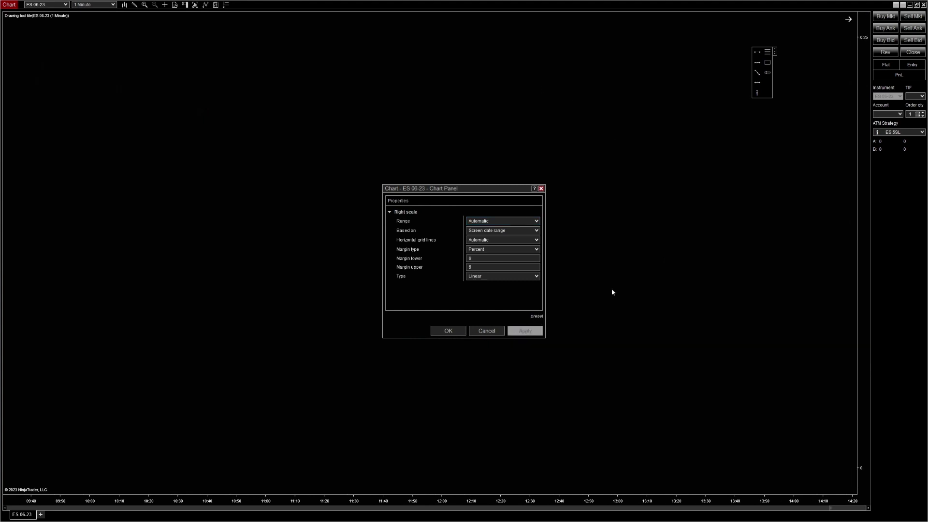
left_click(503, 221)
left_click(490, 235)
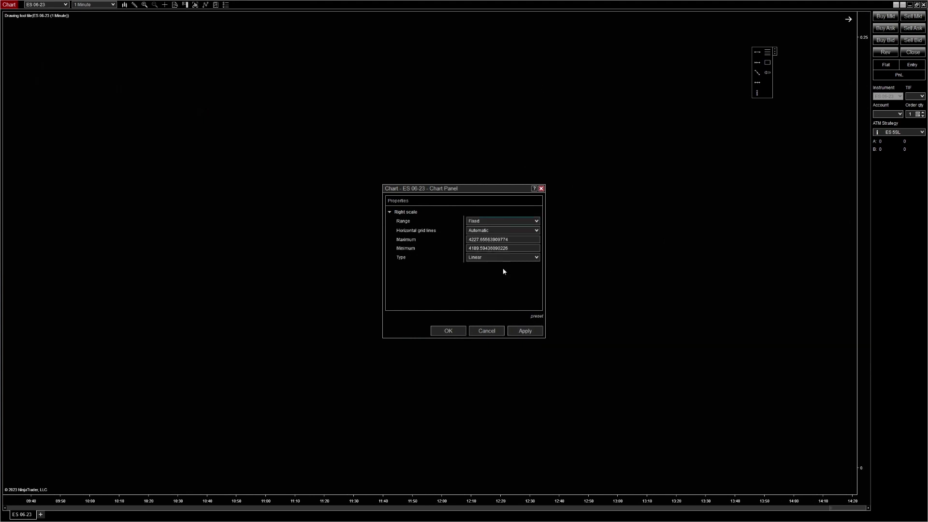
left_click(523, 331)
left_click(448, 330)
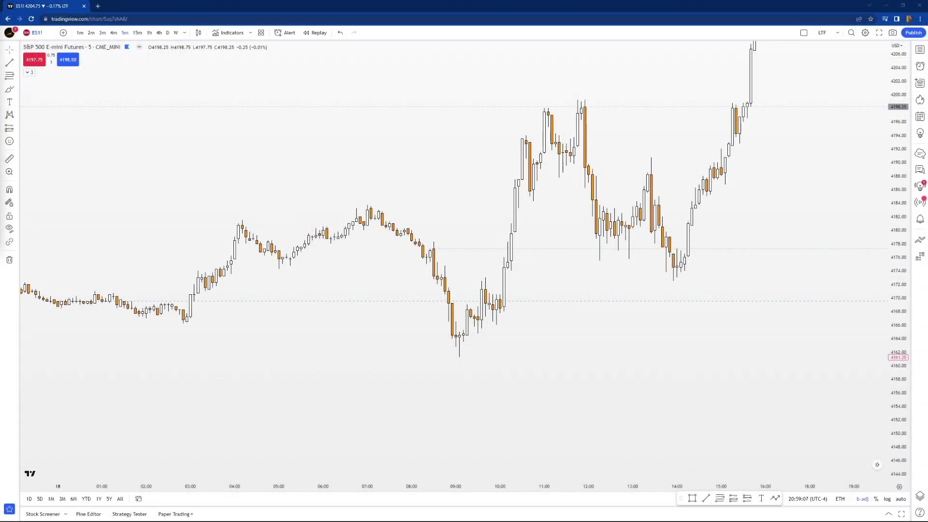
Start a bar replay from the 18 May 09:10 bar and step it forward a few bars
left_click(315, 33)
left_click(462, 139)
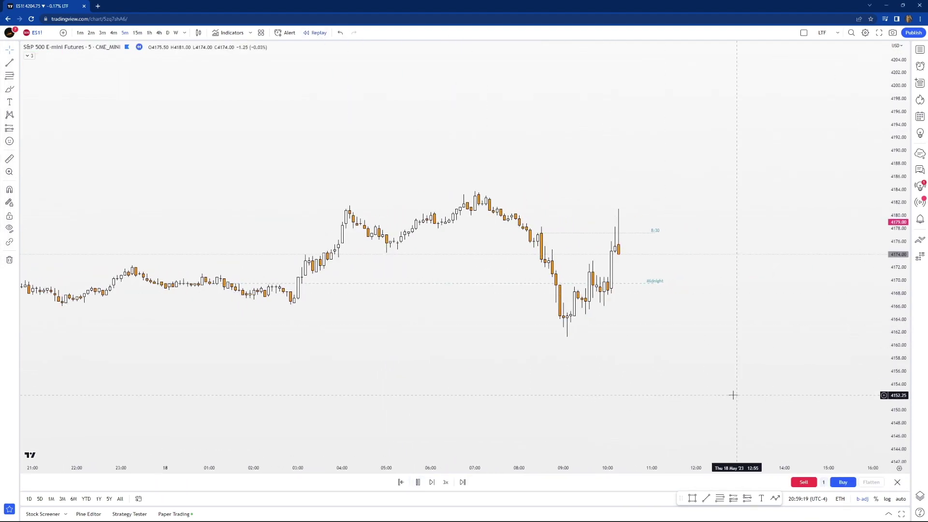
key("alt+shift+r")
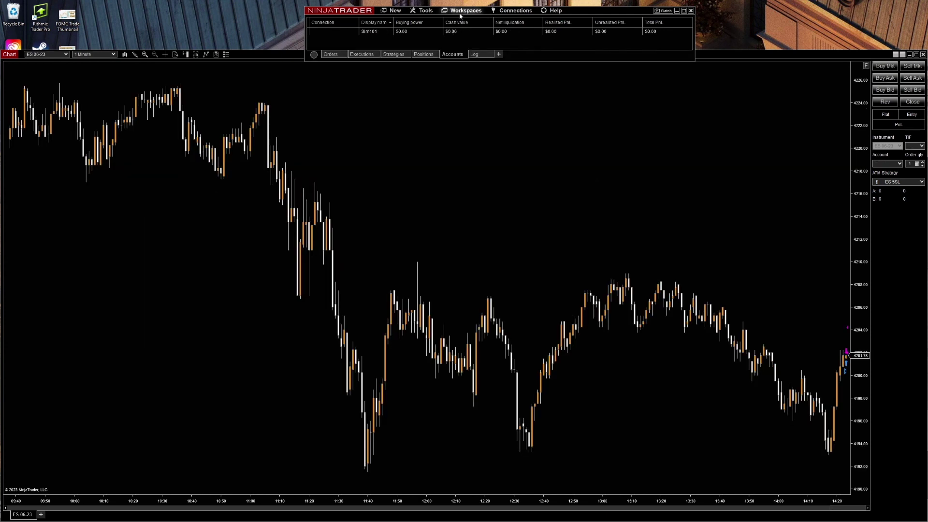
In Historical Data's Load options, select ES 06-23 for the market replay download
left_click(426, 11)
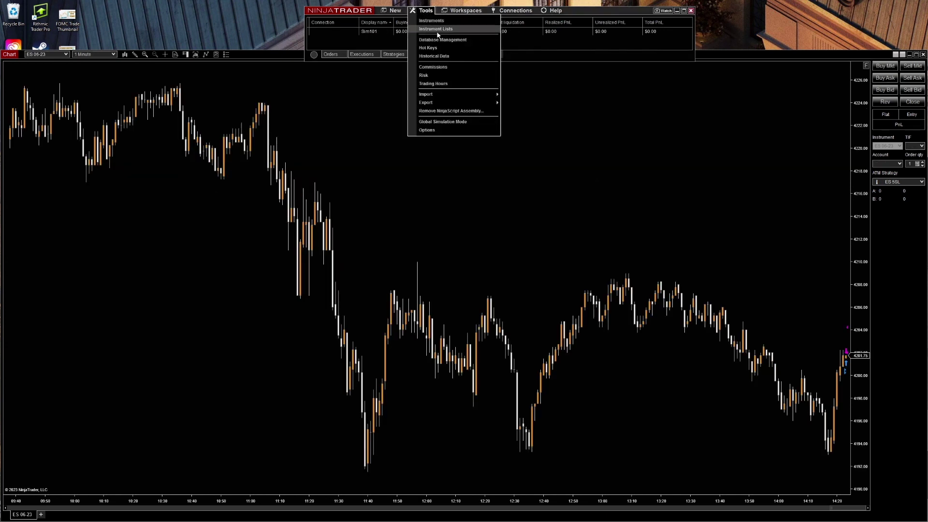
left_click(435, 56)
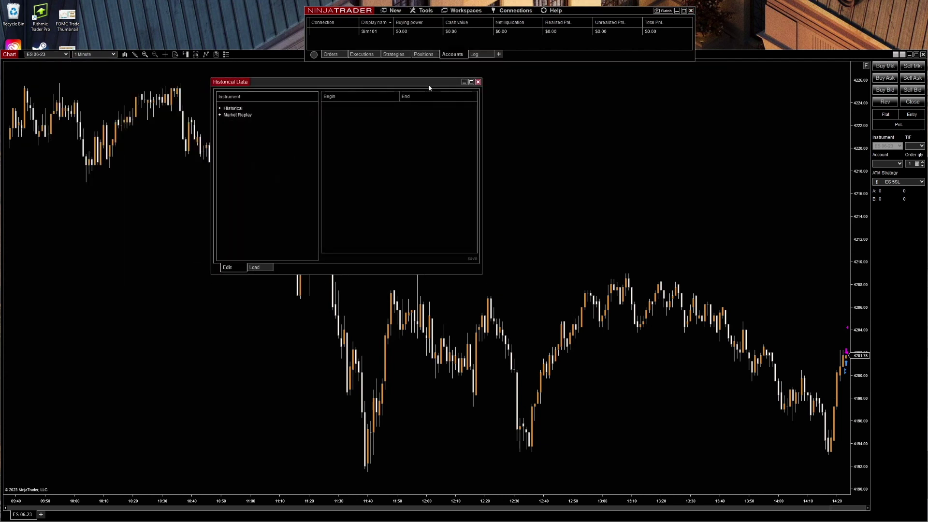
left_click(256, 268)
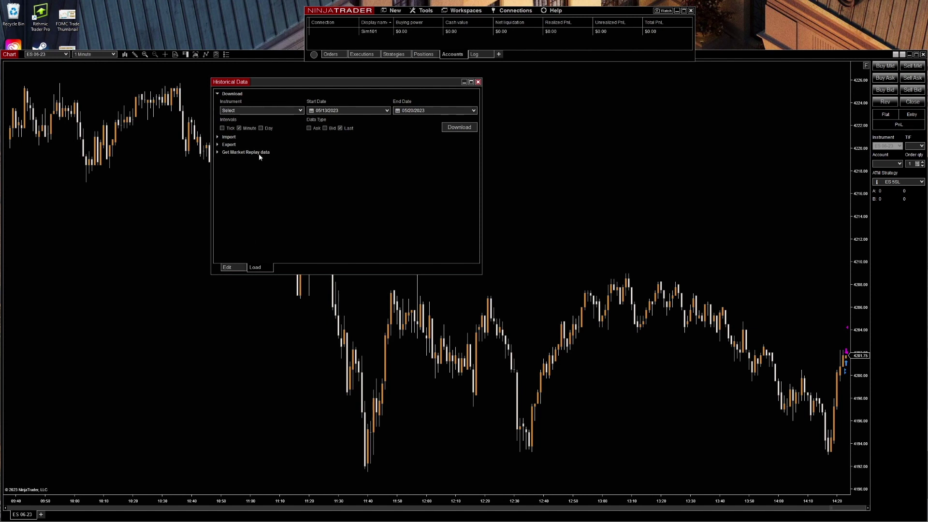
left_click(217, 152)
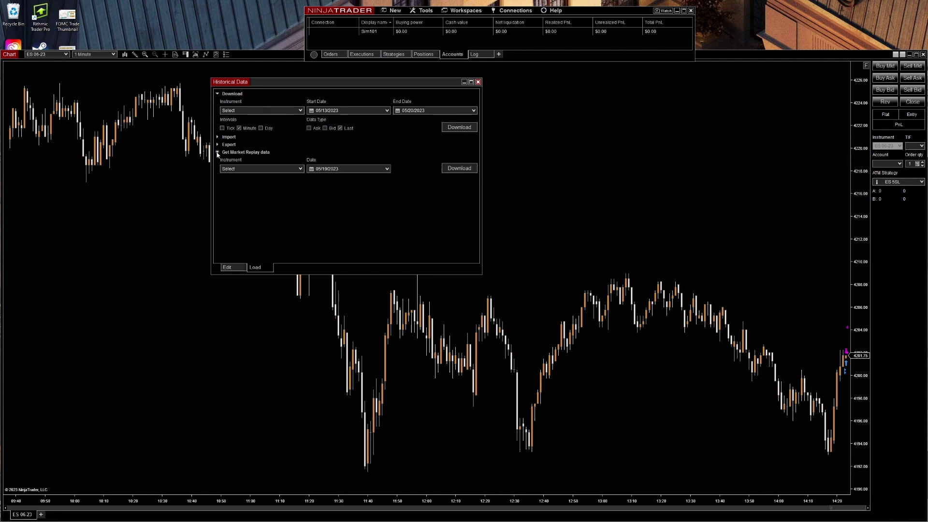
left_click(300, 170)
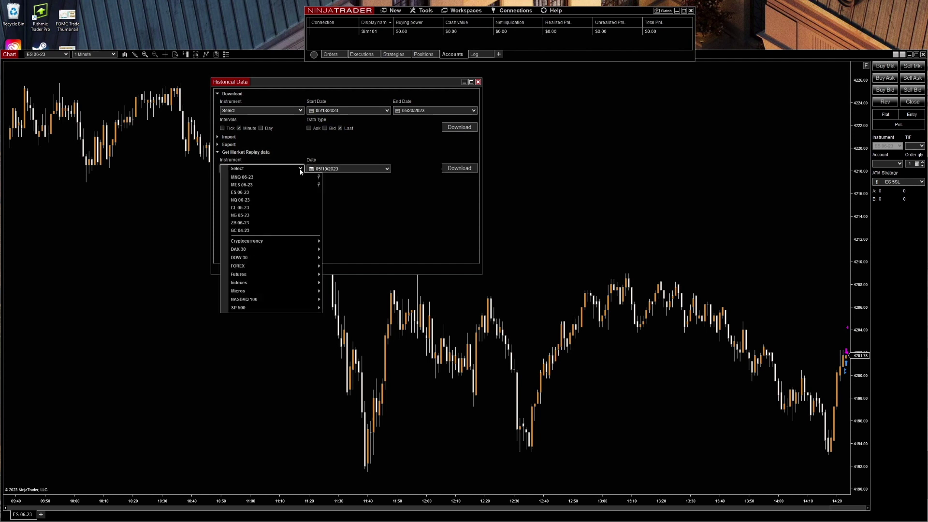
left_click(248, 192)
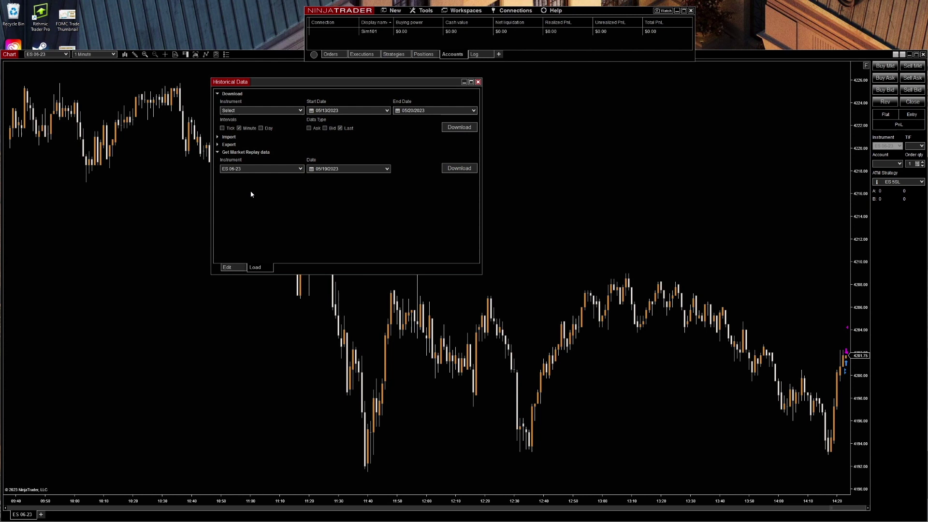
Download replay data for 8, 9 and 10 May 2023, then close the window
left_click(386, 169)
left_click(325, 201)
left_click(449, 170)
left_click(387, 170)
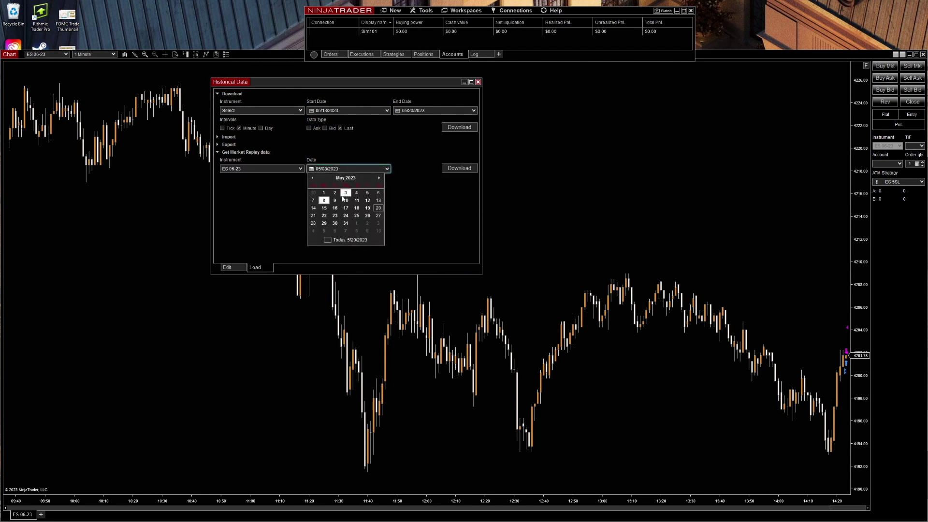
left_click(336, 201)
left_click(387, 169)
left_click(346, 202)
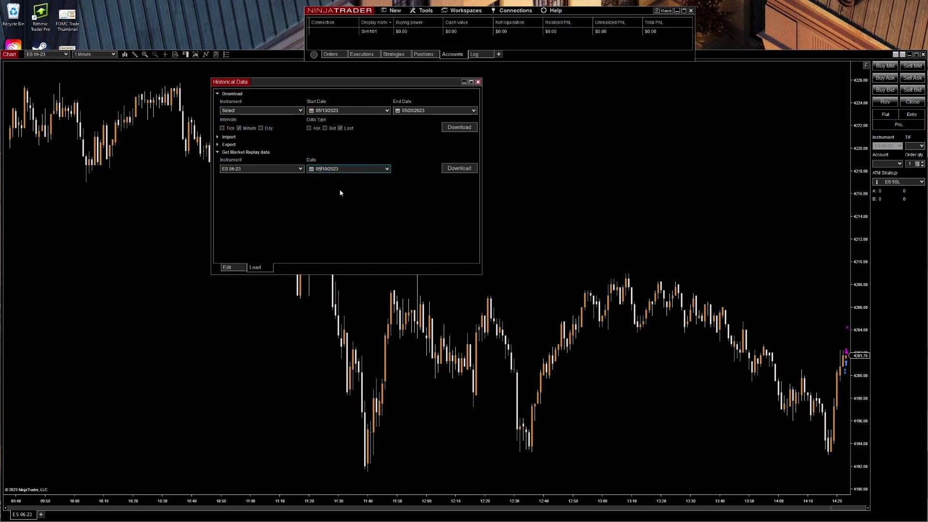
left_click(478, 82)
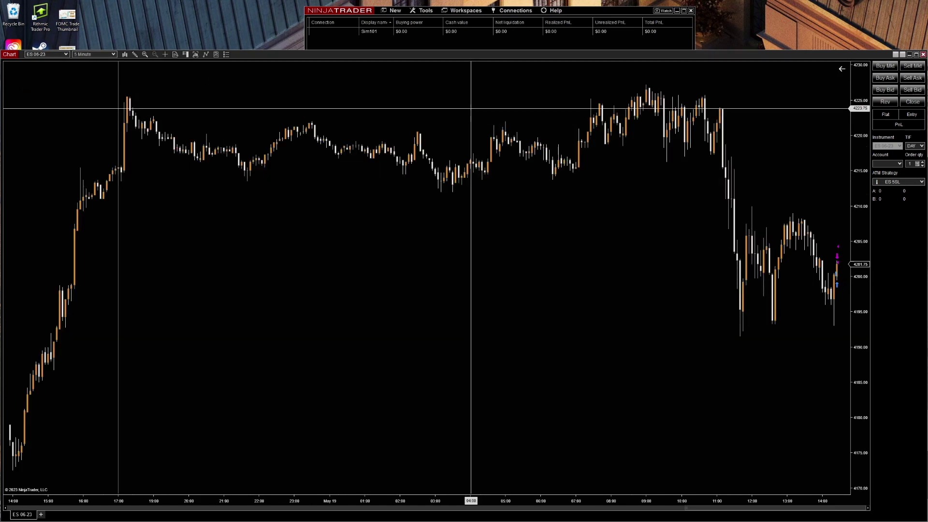
left_click(513, 10)
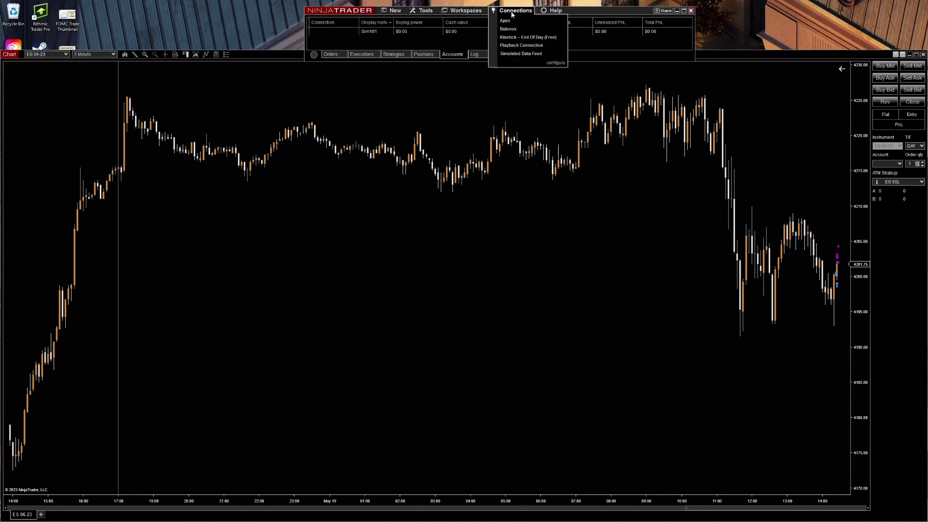
Connect to Playback and play it on 1-minute bars from about 9:50 AM at 8x speed
left_click(547, 46)
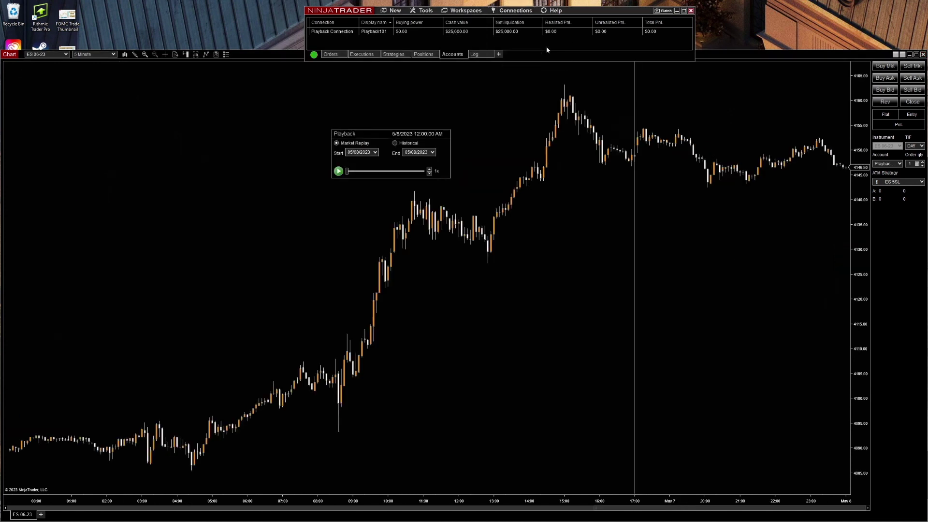
left_click(338, 171)
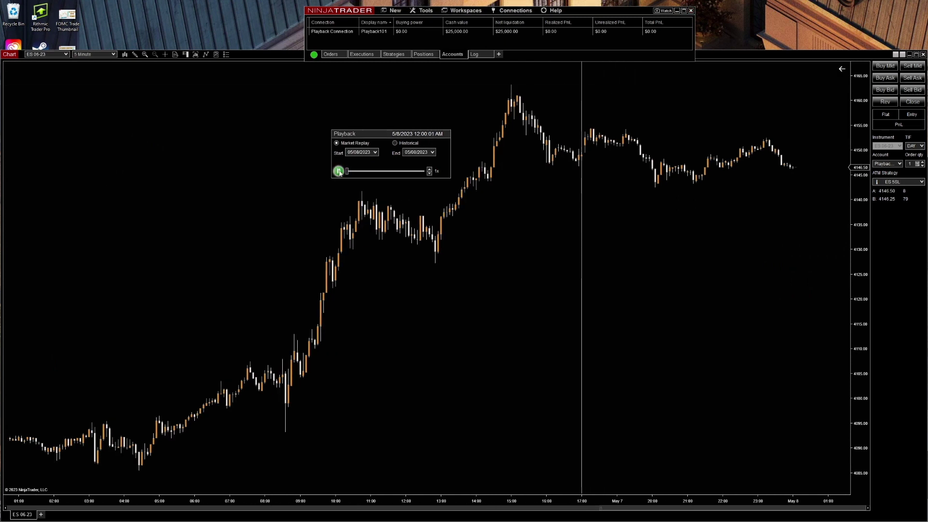
key("1")
key("Return")
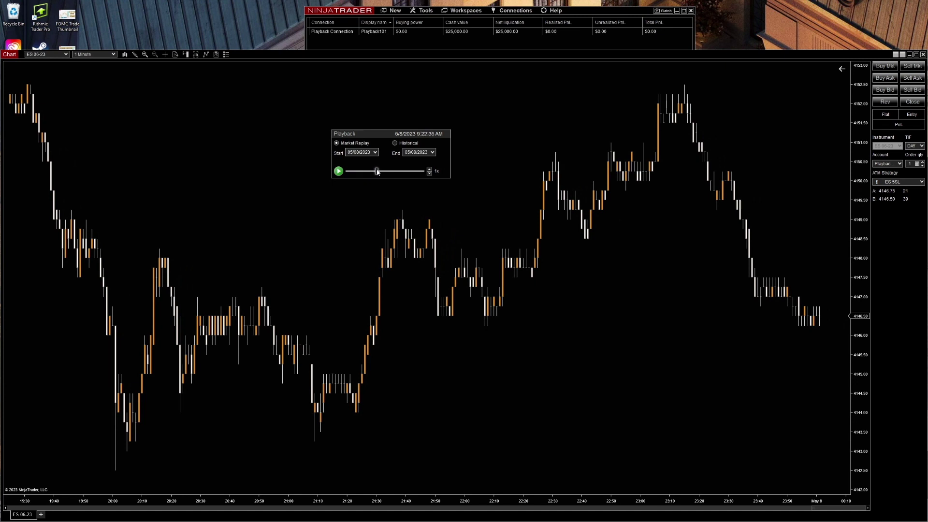
left_click_drag(377, 172, 378, 172)
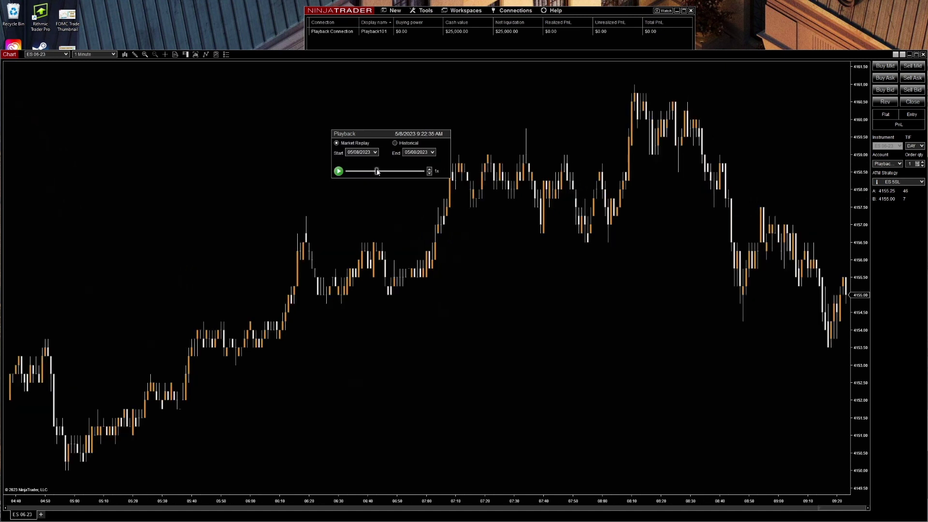
left_click(429, 170)
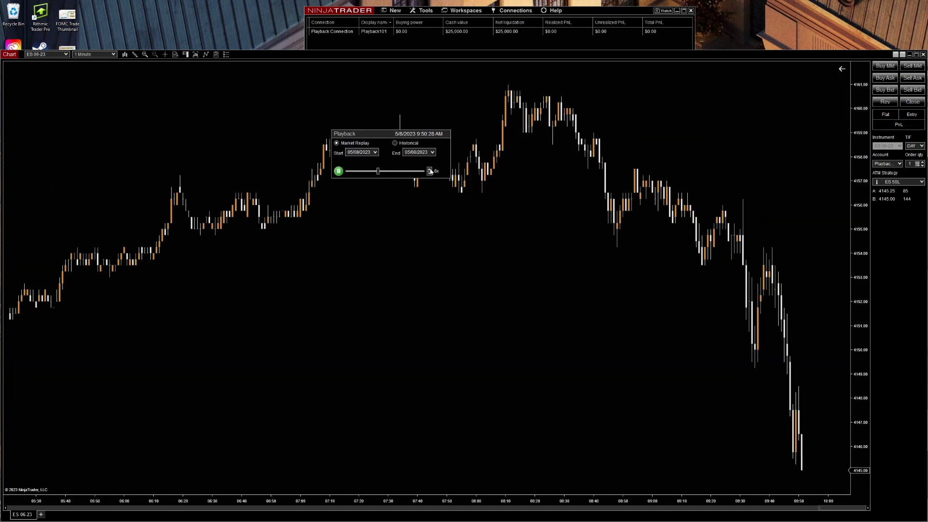
Buy ES at market with the ES 5SL ATM bracket, then place a buy stop at 4199
left_click(885, 66)
left_click_drag(553, 342, 522, 331)
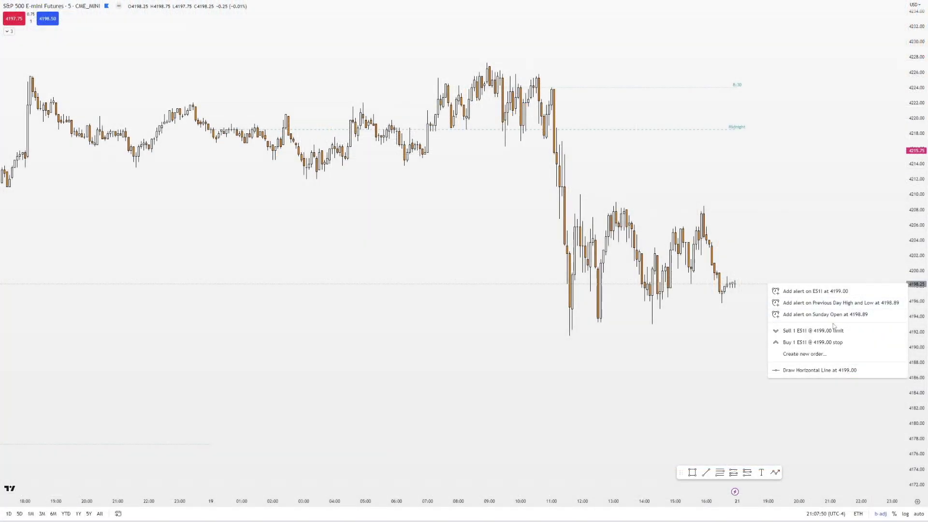
left_click(816, 342)
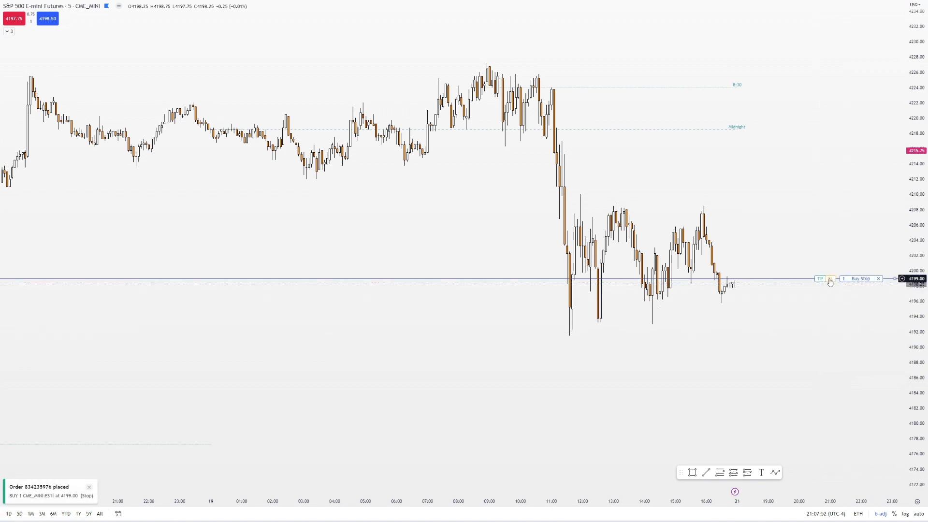
Add a take-profit to the 4199 buy stop and move it to 4213.75
left_click_drag(820, 279, 817, 337)
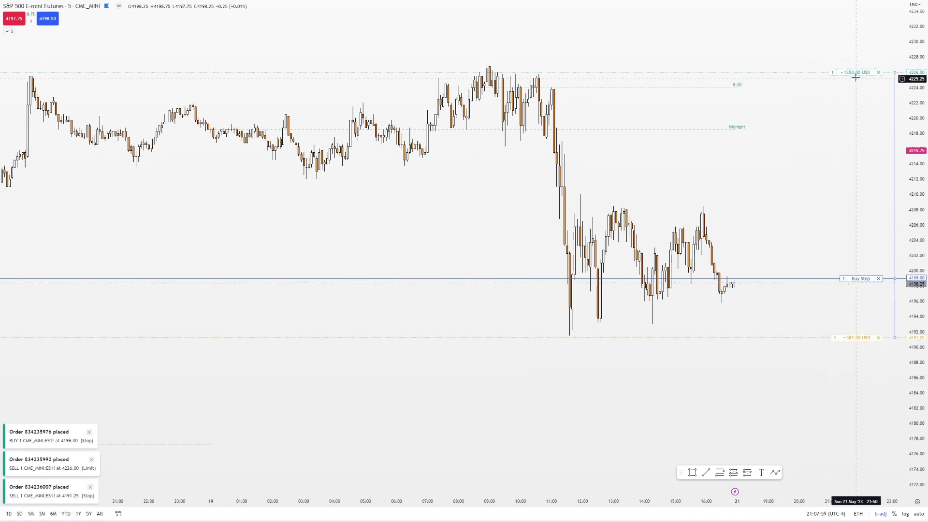
left_click_drag(832, 76, 847, 206)
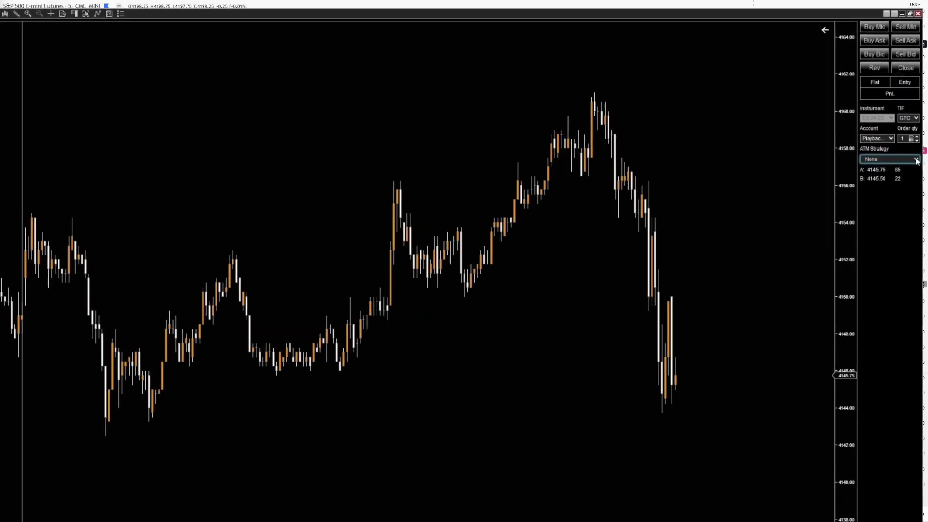
Set up a custom ATM bracket in ticks with a 20-tick stop loss and 20-tick profit target
left_click(921, 158)
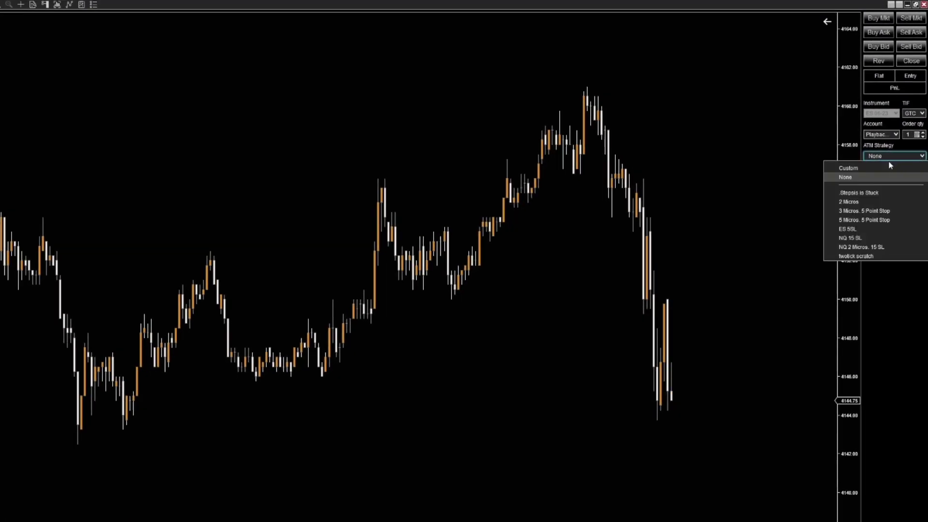
left_click(862, 169)
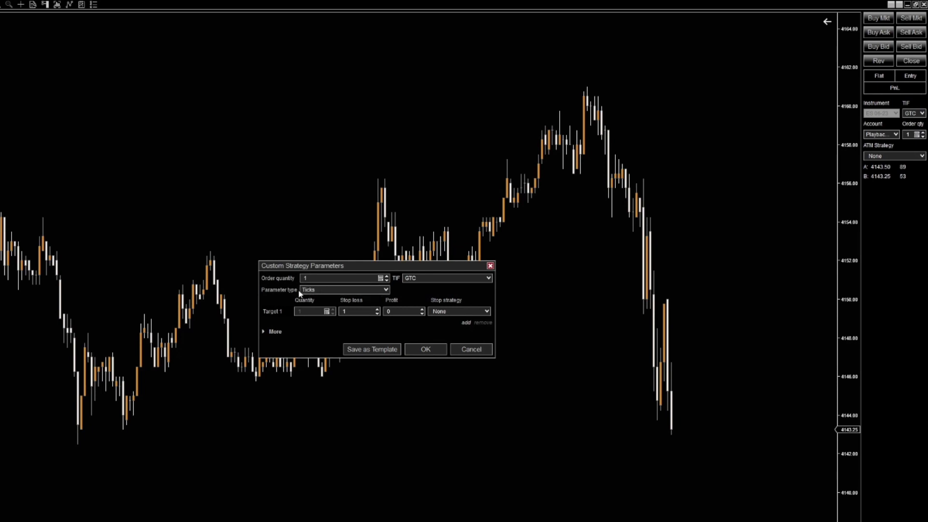
left_click(380, 291)
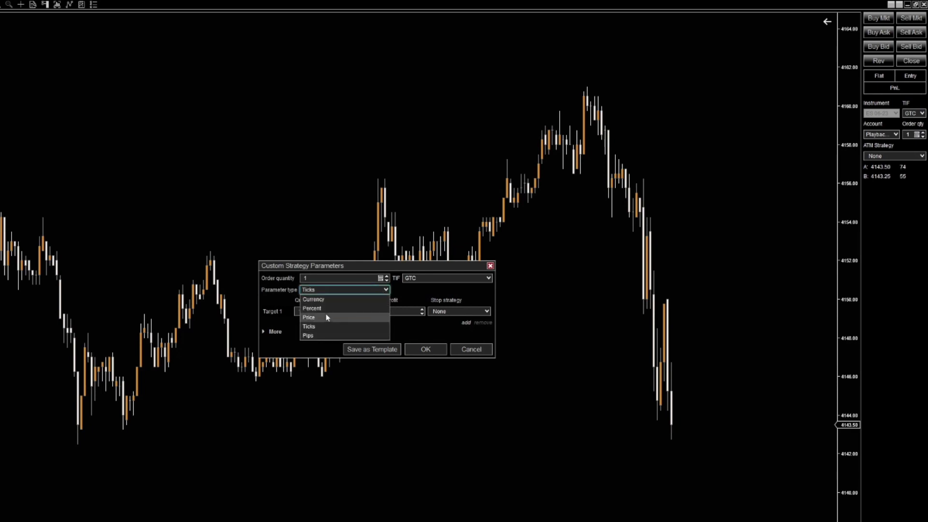
left_click(420, 303)
left_click(359, 312)
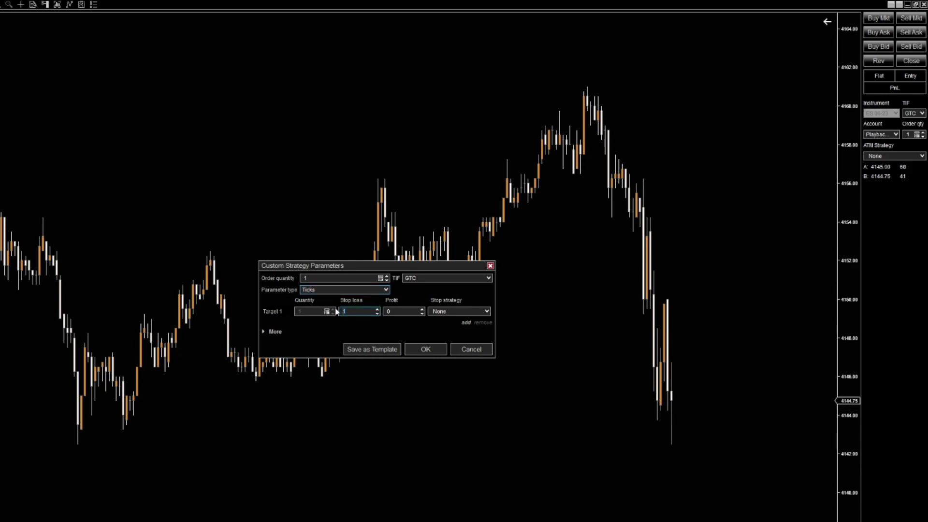
type("20")
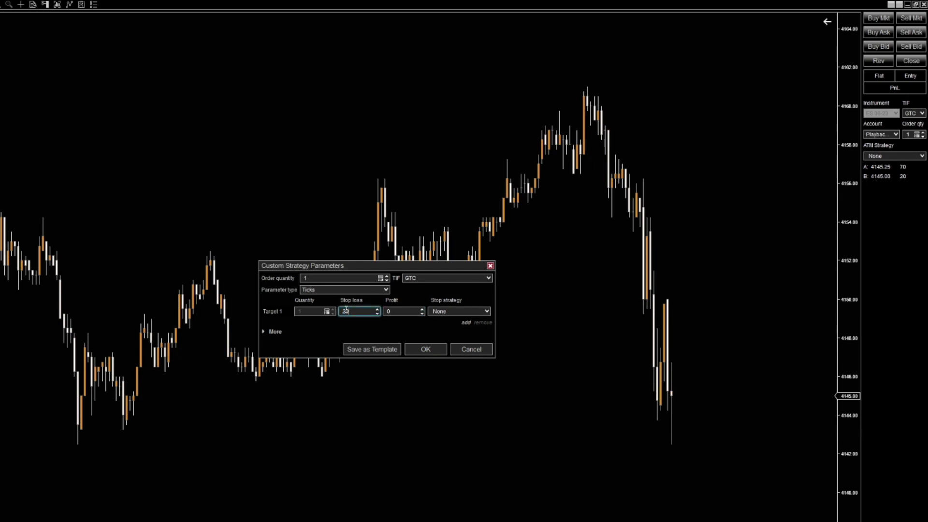
left_click(387, 312)
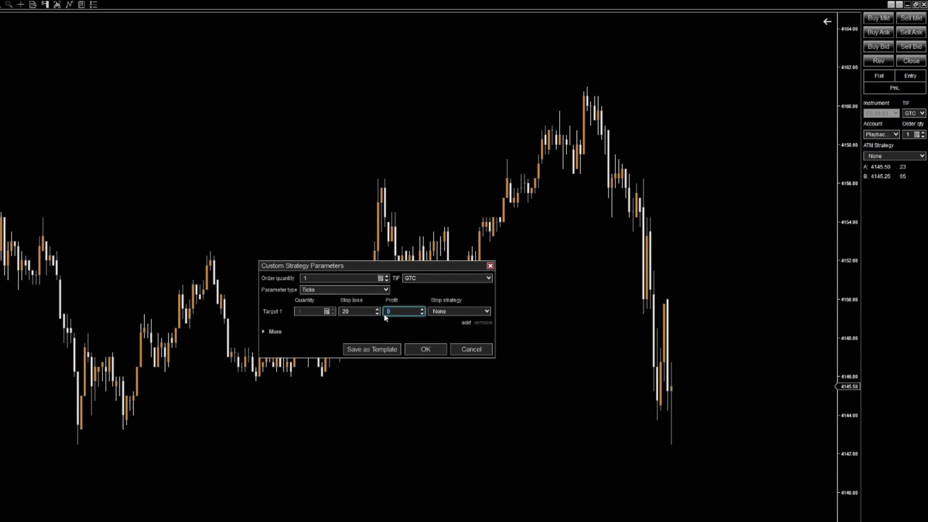
key("Tab")
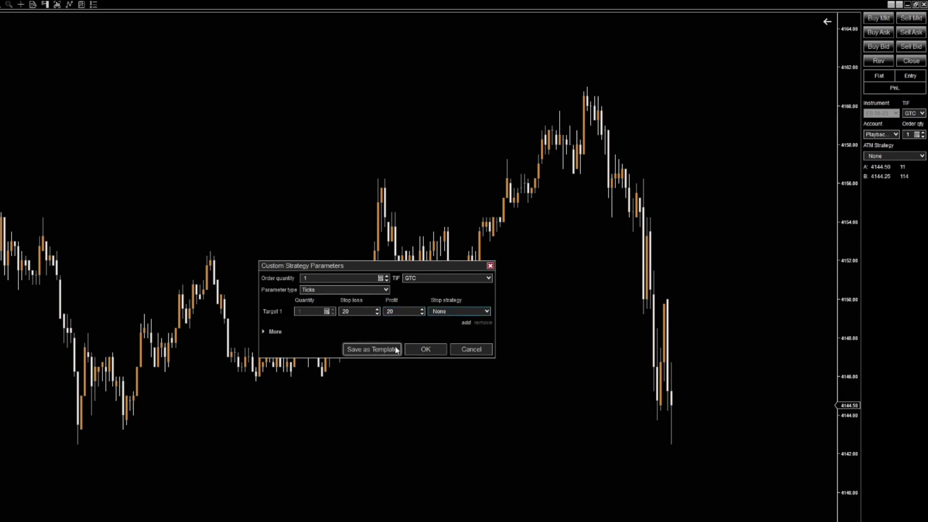
Save the bracket as template 'Intraday Revenge', buy one contract at market, and raise the target to 4161.00
left_click(384, 350)
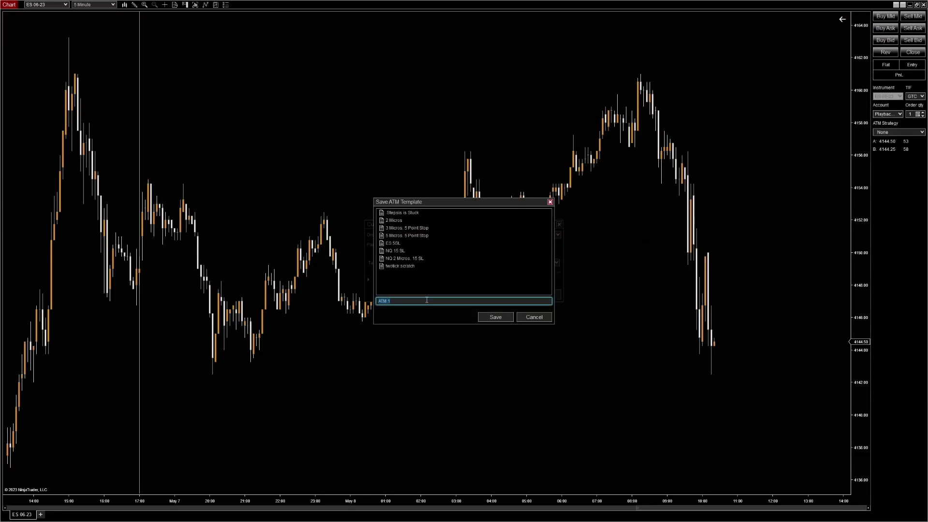
type("Intraday Revenge")
left_click(497, 318)
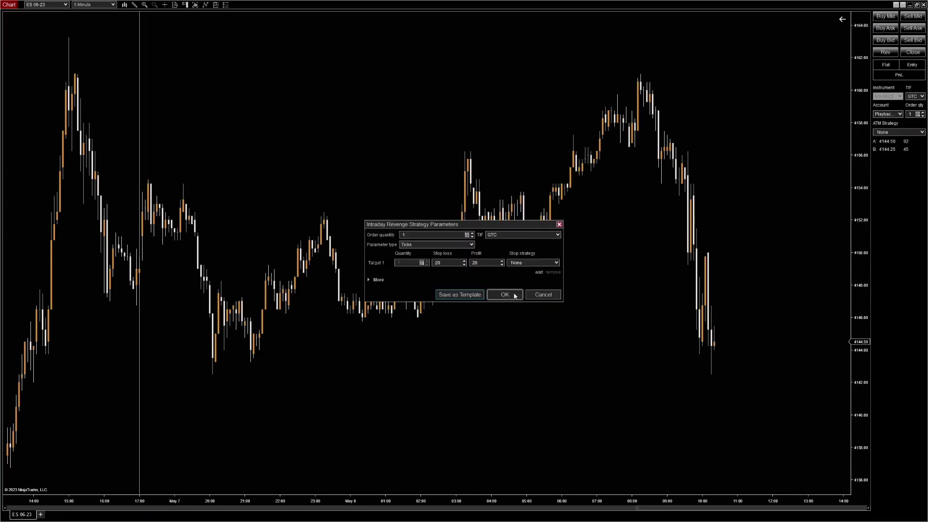
left_click(505, 294)
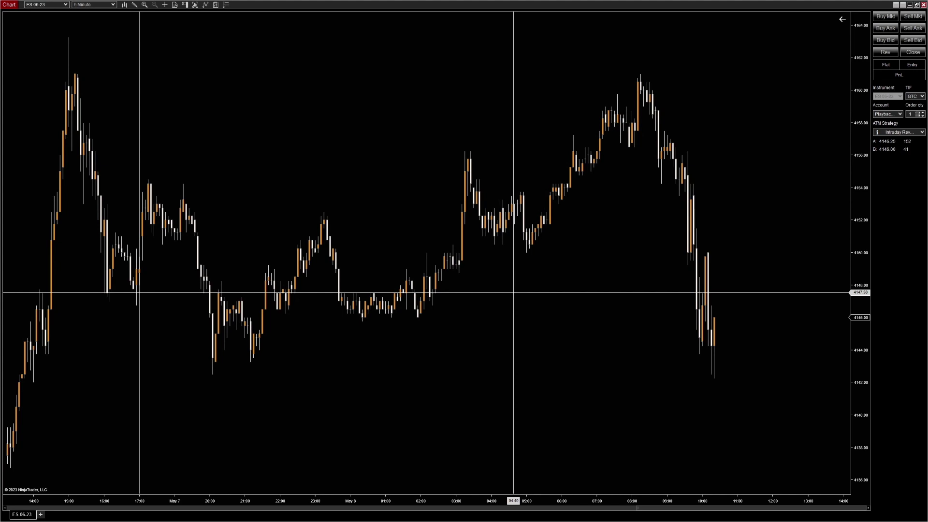
left_click(889, 18)
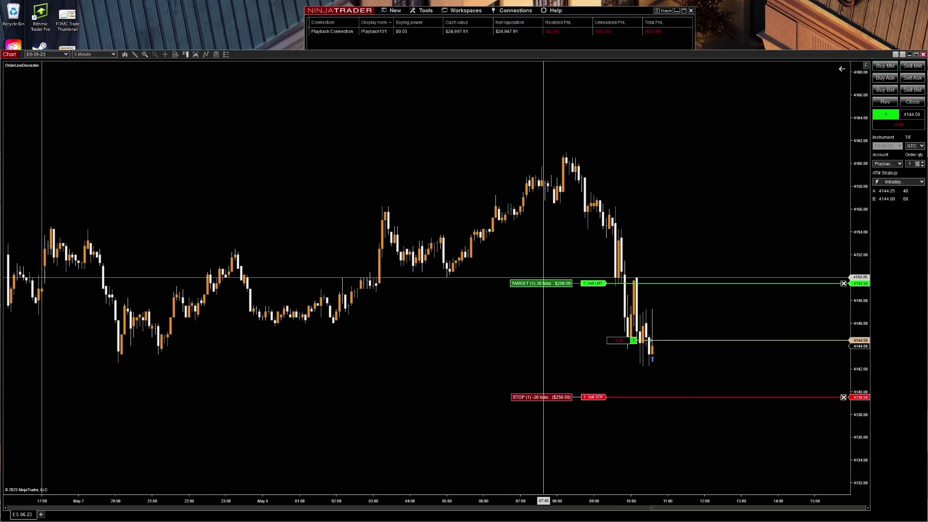
left_click_drag(601, 154, 600, 151)
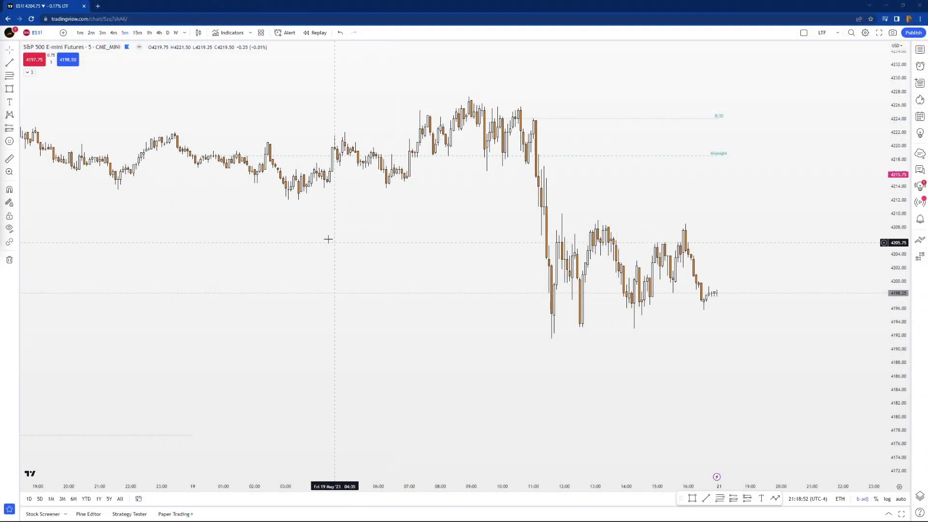
Open TradingView's indicators, metrics and strategies library and scroll through the Technicals list
left_click(228, 33)
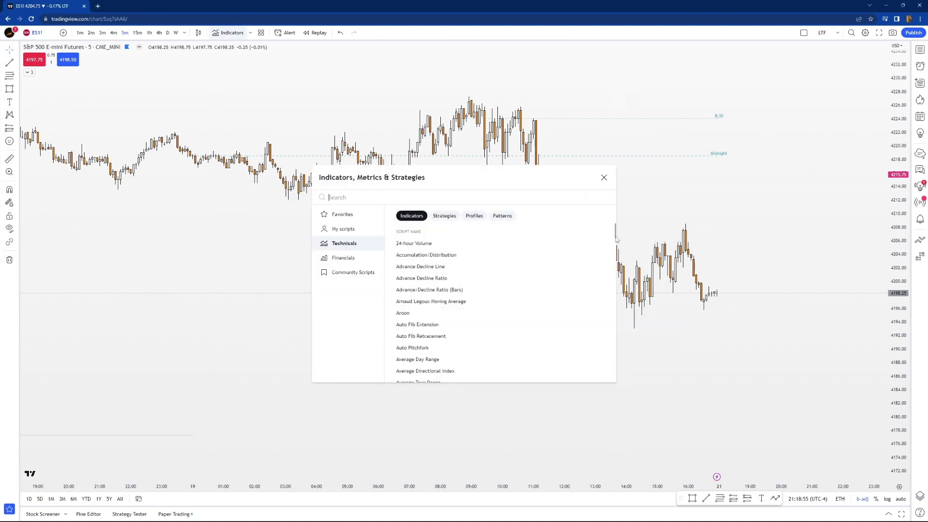
left_click_drag(616, 239, 607, 317)
left_click_drag(695, 310, 696, 321)
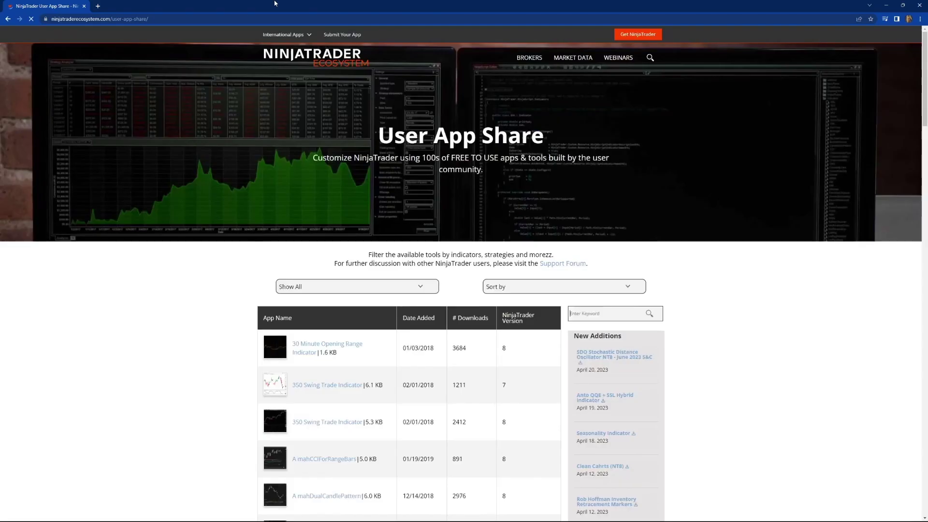
Search the shared user apps for 'vwap', then for 'order line decorator'
scroll(609, 238, "down", 2)
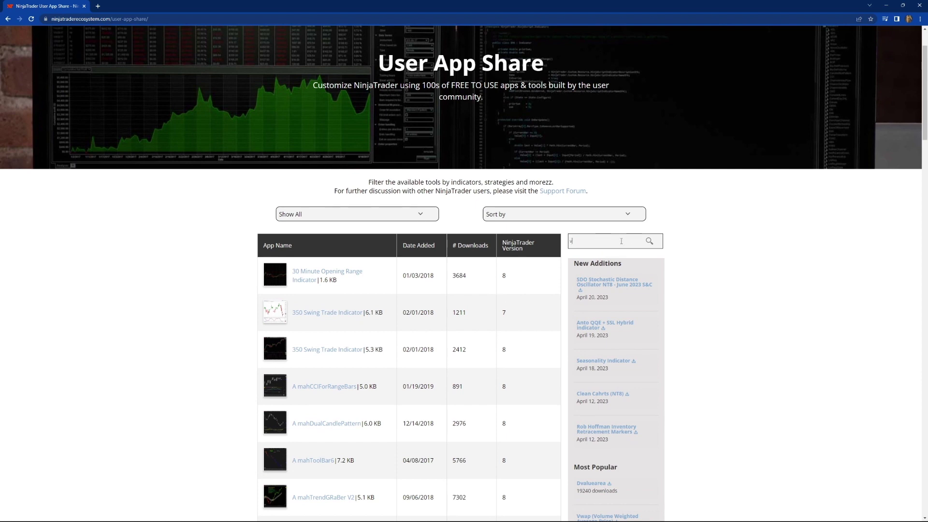
key("Return")
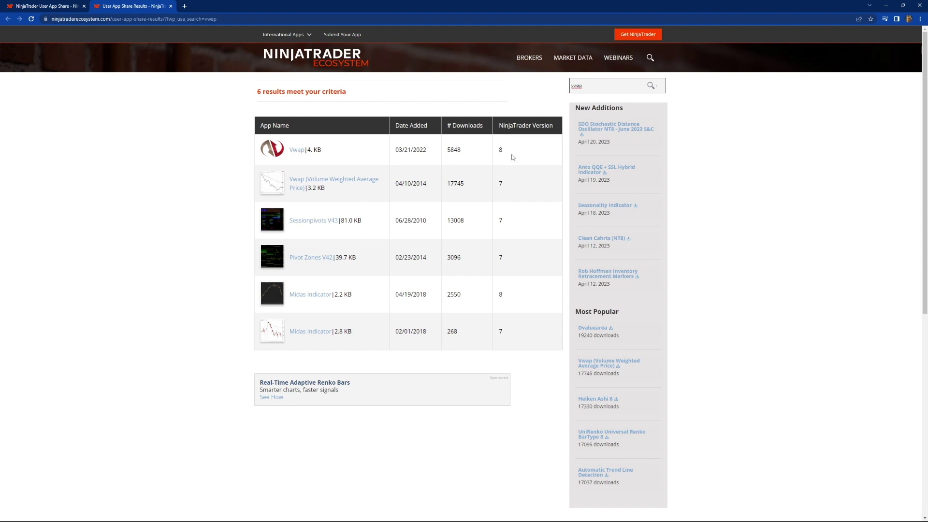
left_click(591, 85)
type("order line decorator")
key("Return")
Open the Order Line Decorator result's download page and look it over
scroll(838, 83, "down", 1)
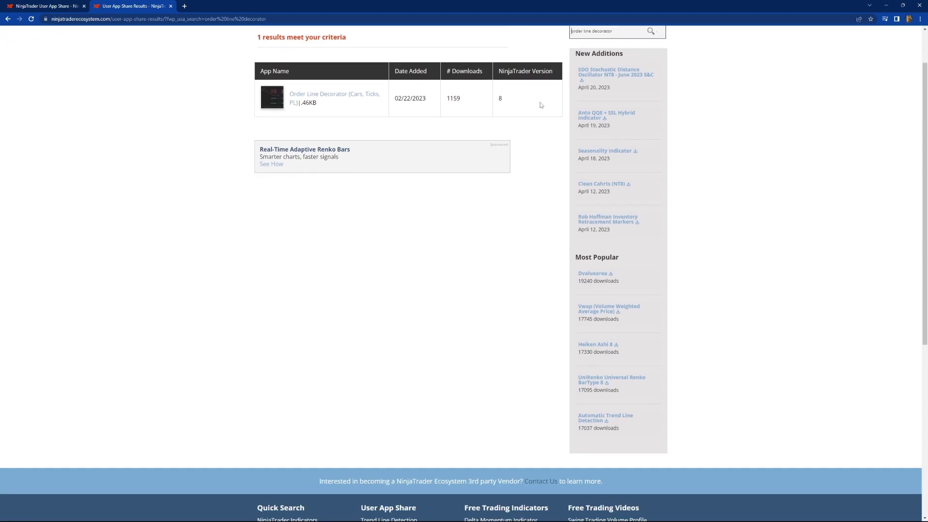
left_click(317, 94)
scroll(357, 312, "down", 4)
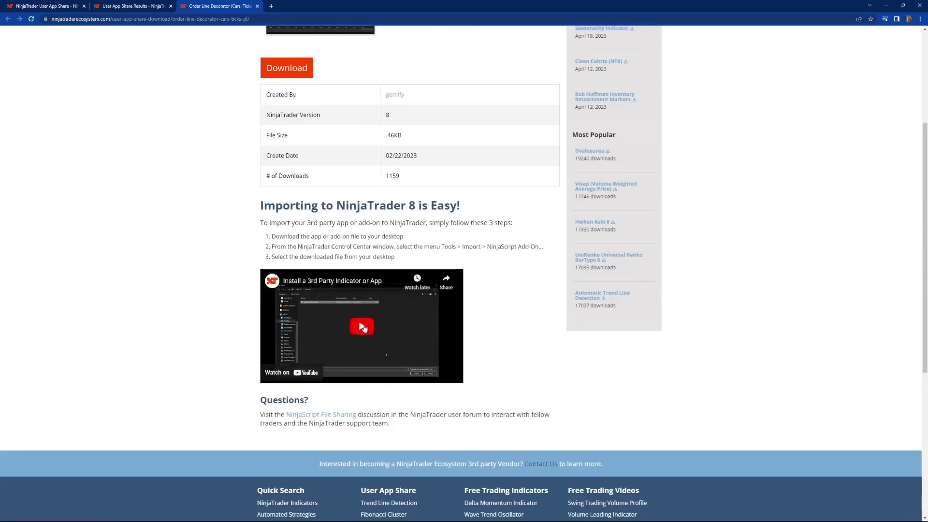
scroll(356, 311, "up", 1)
scroll(357, 312, "up", 2)
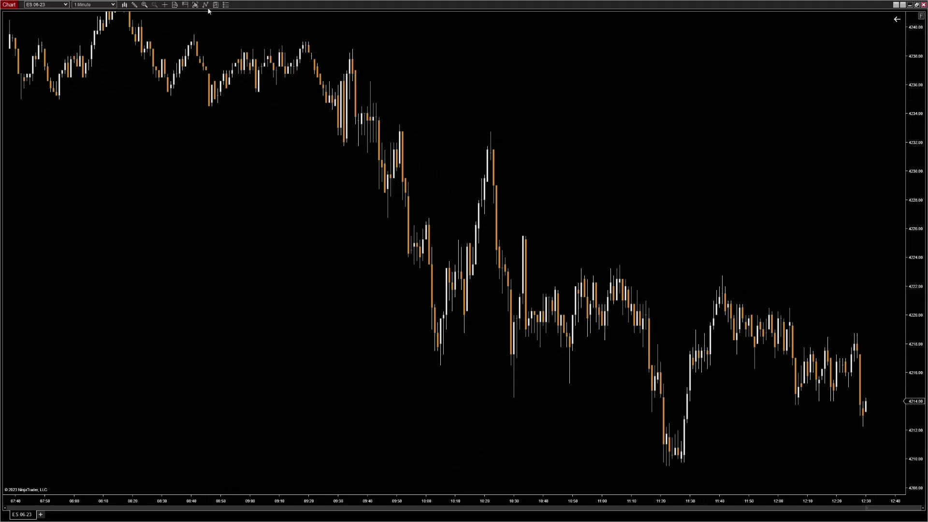
Add OrderLineDecorator from the add-on's indicator folder to the ES 06-23 chart, apply it, and close the dialog
left_click(206, 5)
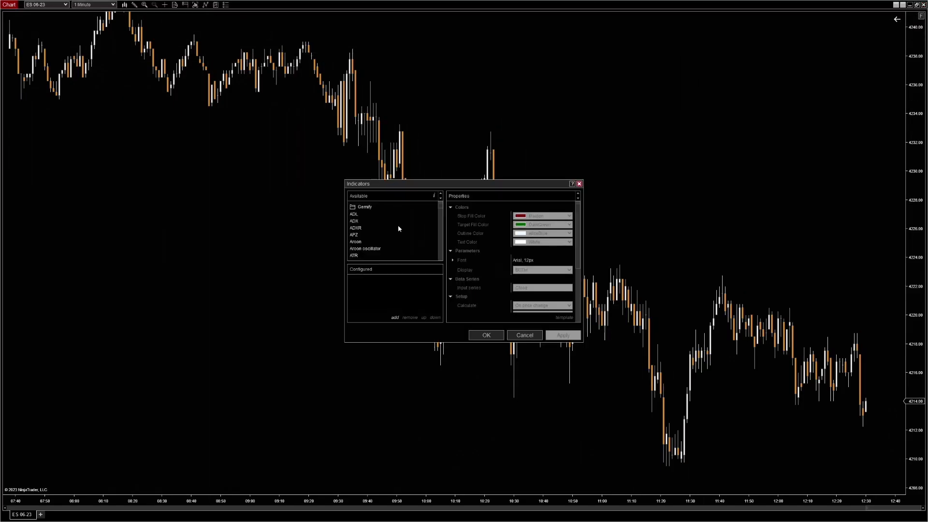
double_click(367, 208)
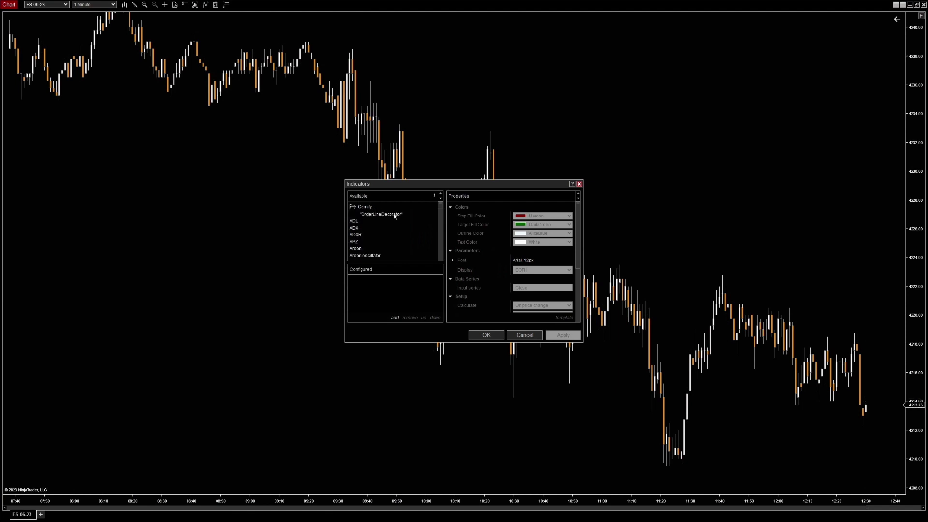
left_click(378, 216)
left_click(396, 318)
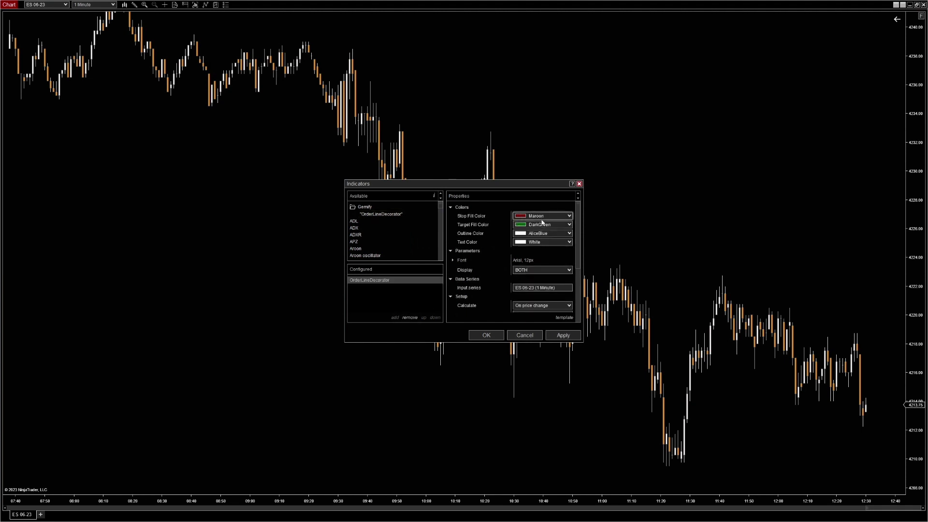
scroll(541, 226, "down", 4)
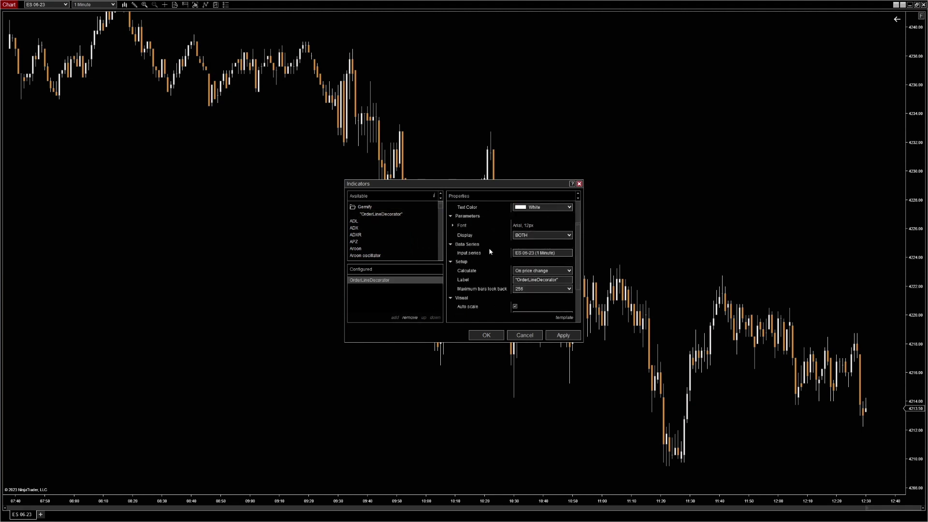
left_click(562, 337)
left_click(555, 337)
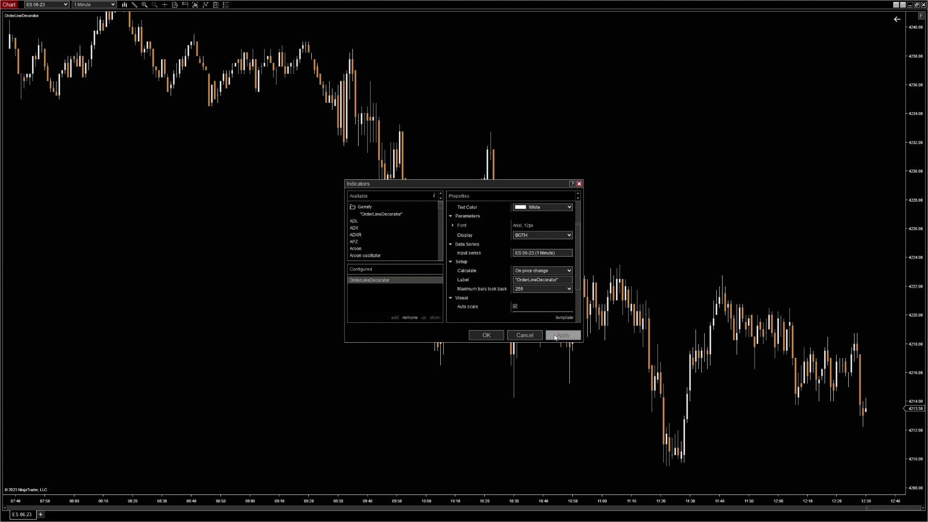
left_click(486, 335)
scroll(849, 321, "down", 4)
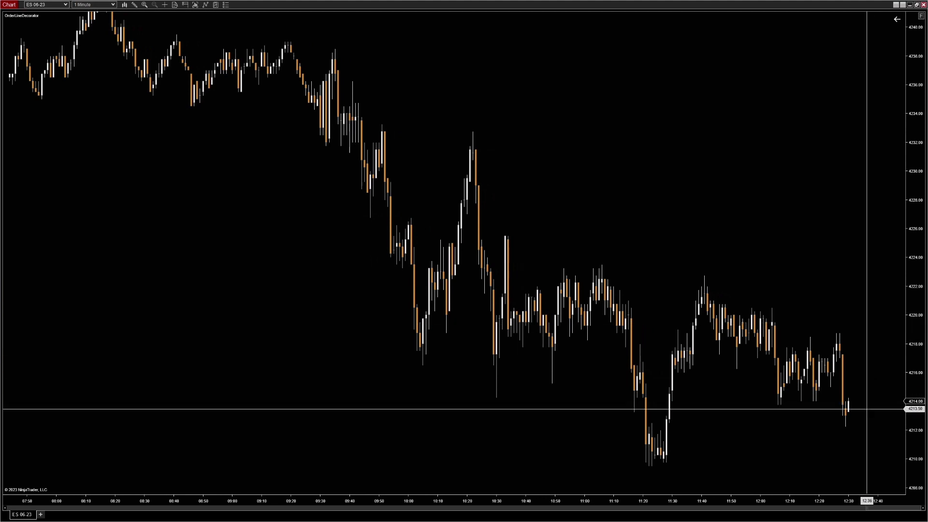
Fill two buy limit orders (4211.75, 4210.50) by dragging them to the bid, with the target lowered to 4222.75
right_click(845, 434)
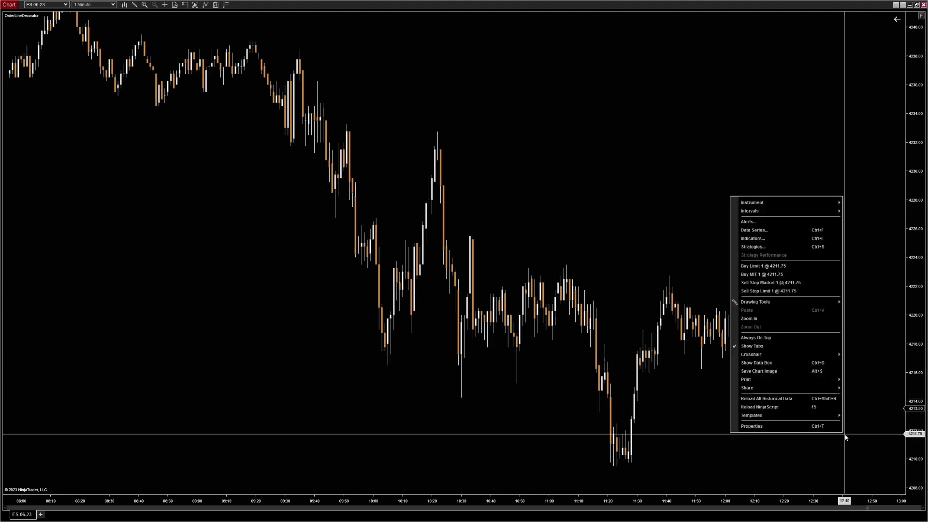
left_click(806, 269)
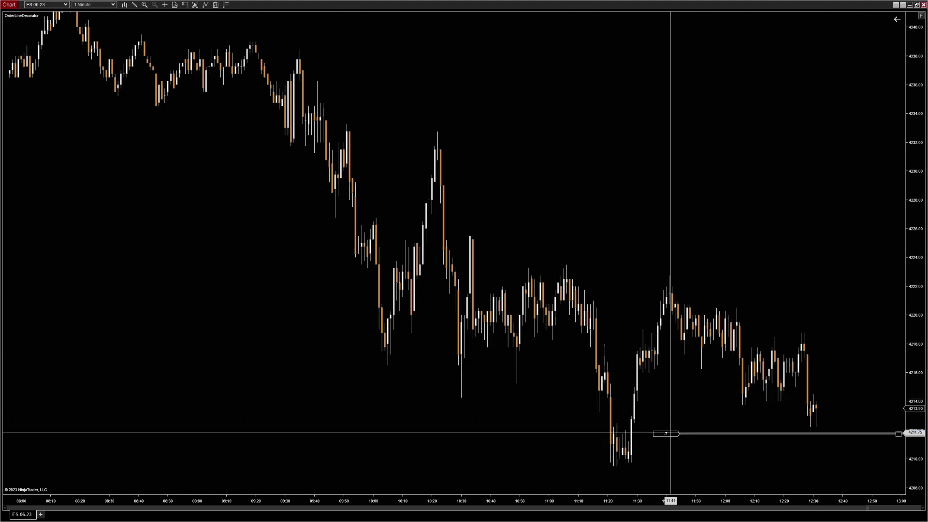
left_click_drag(671, 411, 668, 412)
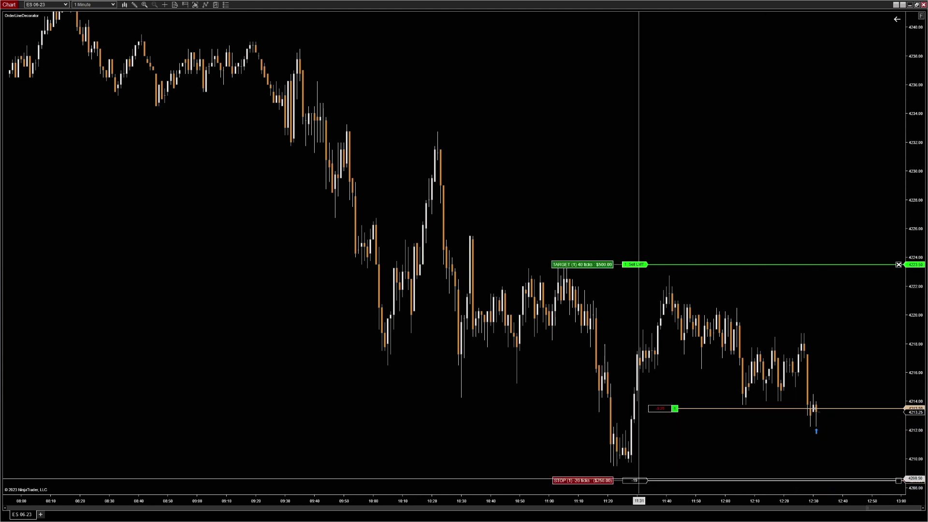
left_click_drag(647, 265, 638, 275)
right_click(858, 451)
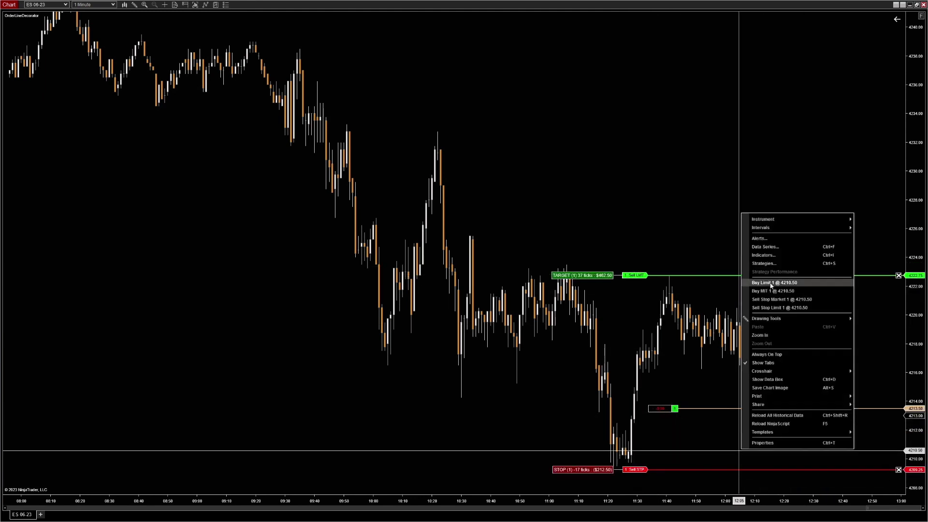
left_click(793, 273)
left_click_drag(634, 452, 632, 422)
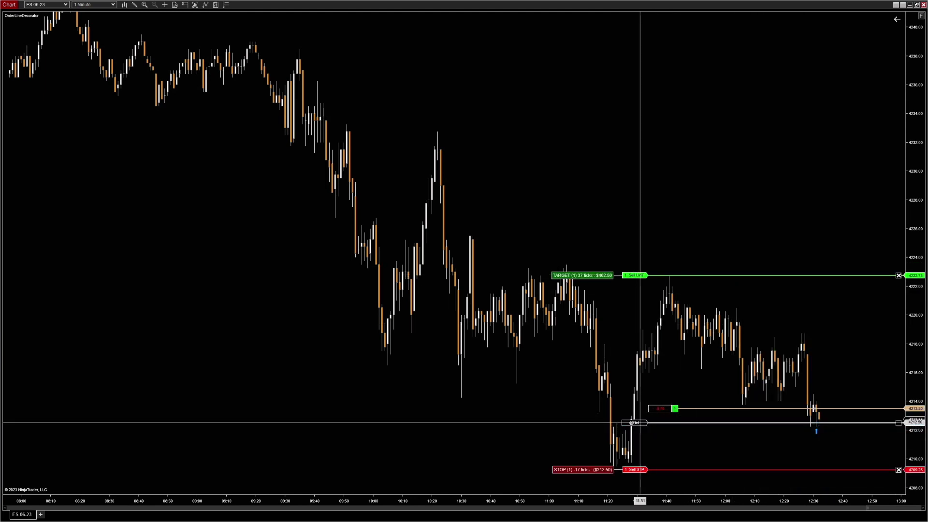
Split the profit target into two 1-lot orders and raise one to 4232.75
right_click(635, 274)
left_click(643, 279)
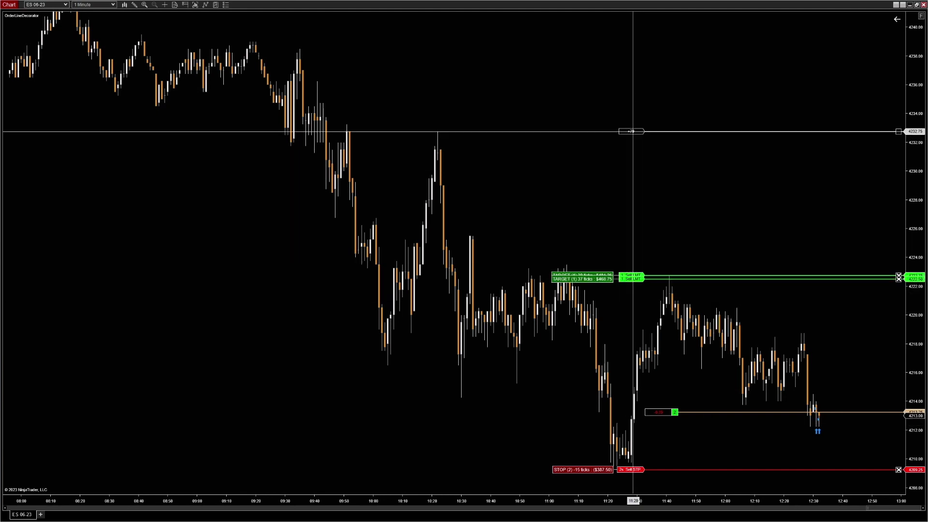
left_click(632, 131)
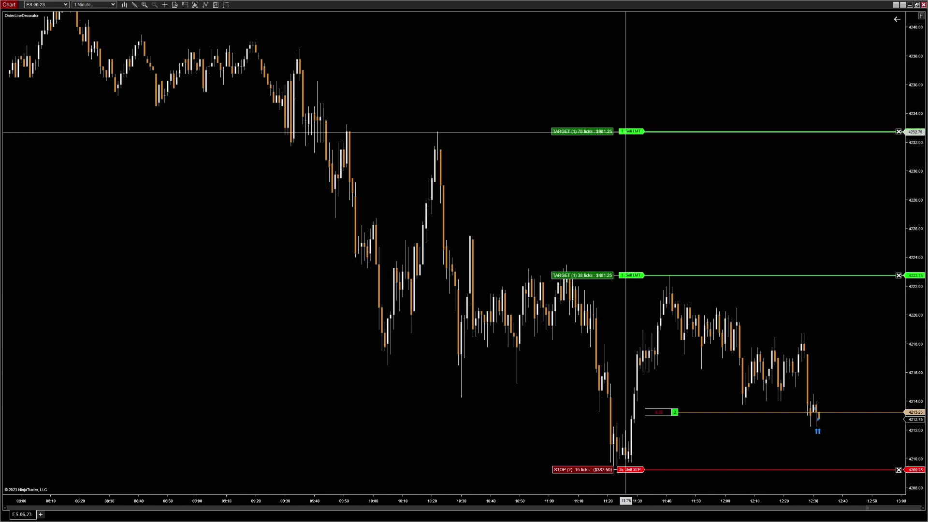
left_click_drag(627, 132, 619, 66)
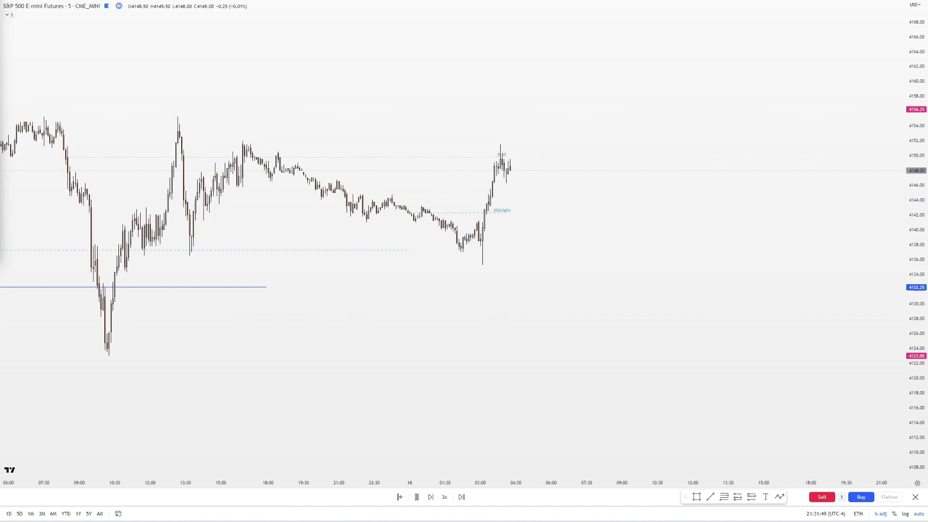